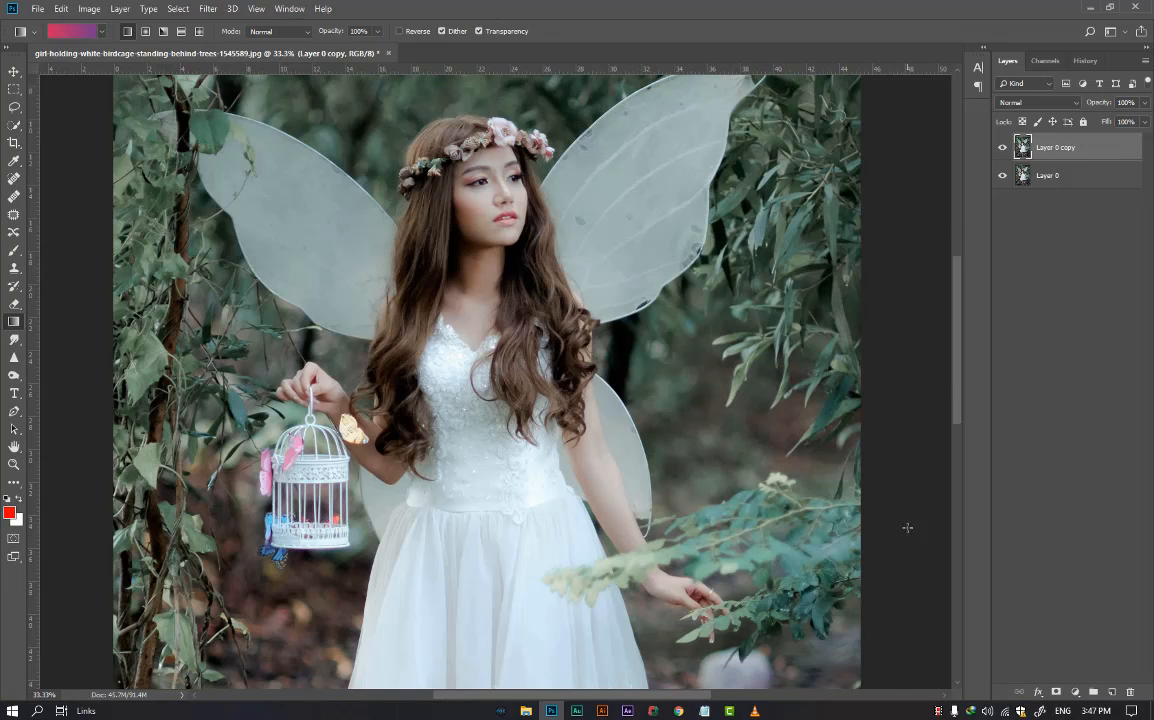
Step: Add a Hue/Saturation adjustment layer above Layer 0 copy and place its properties beside the photo
scroll(348, 268, down, 1)
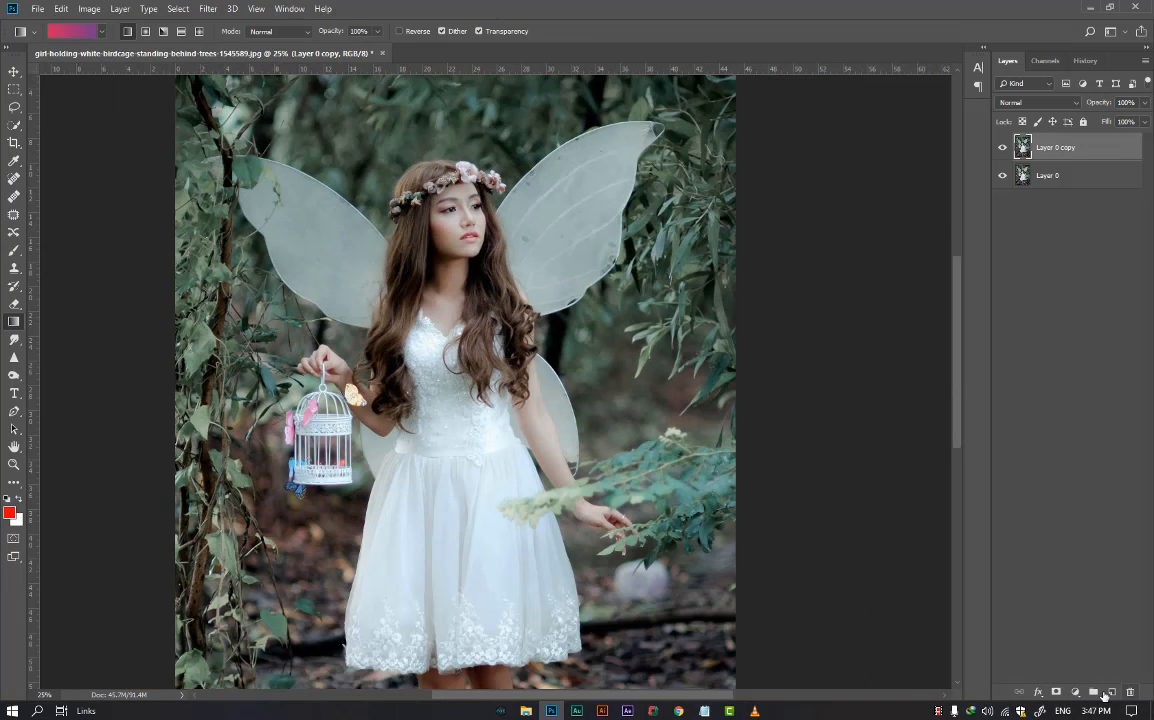
click(1077, 692)
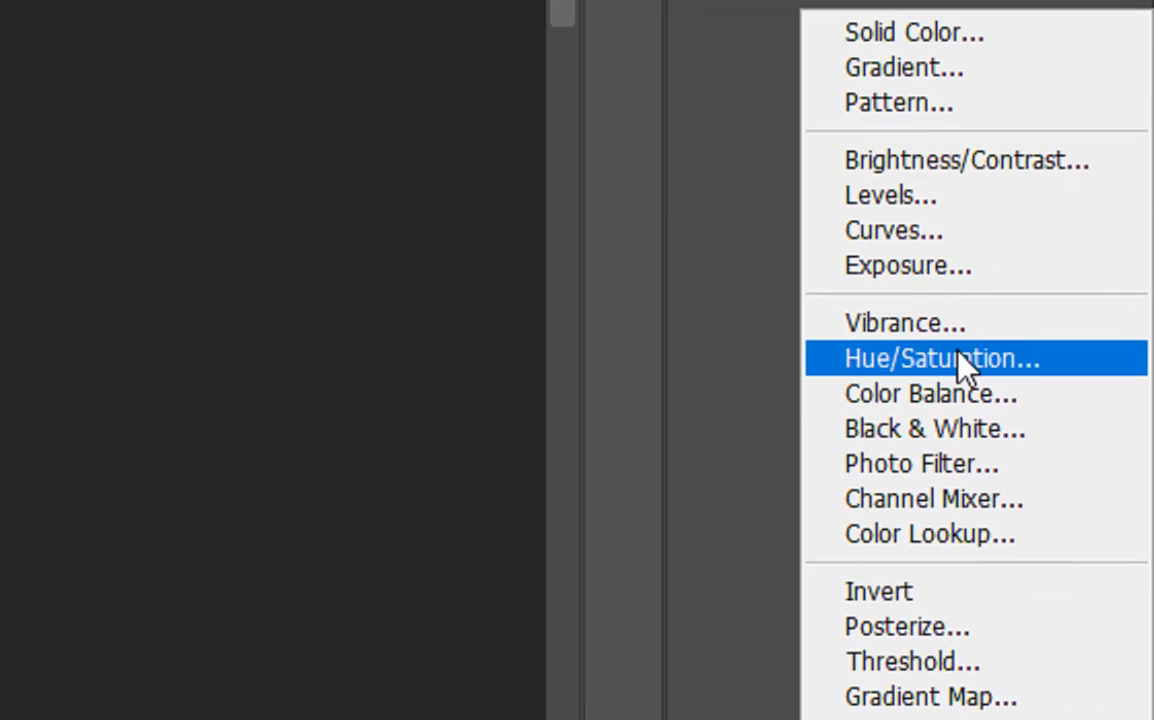
click(998, 356)
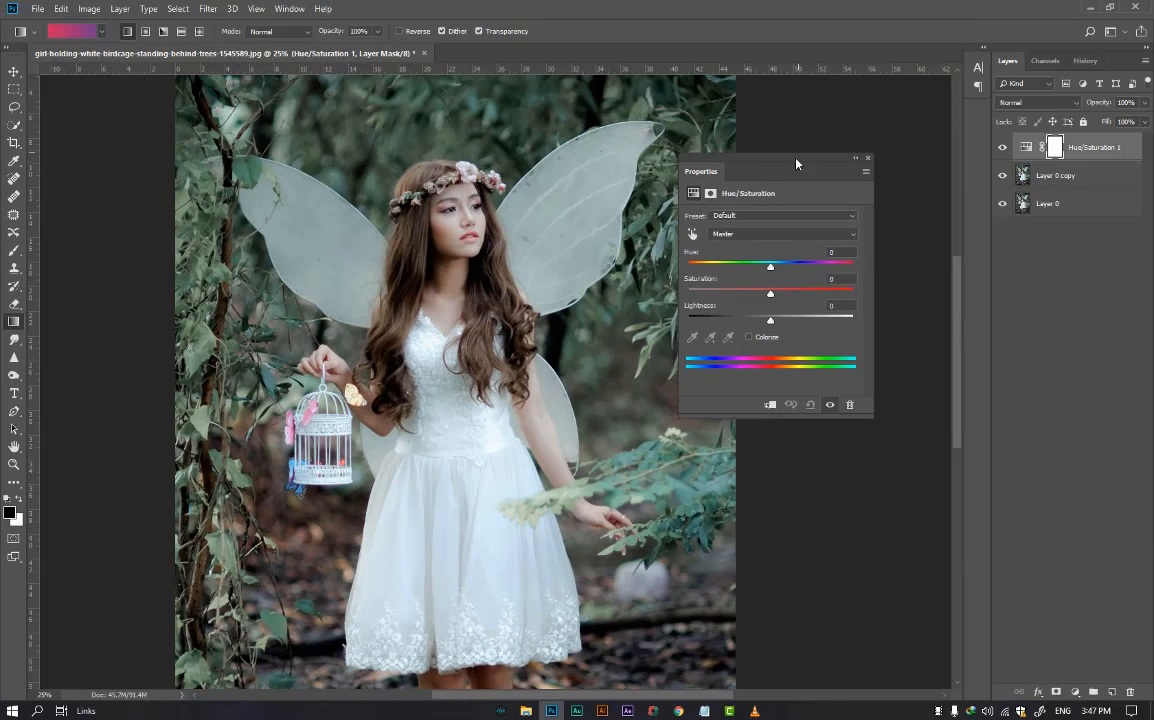
drag(797, 163, 897, 190)
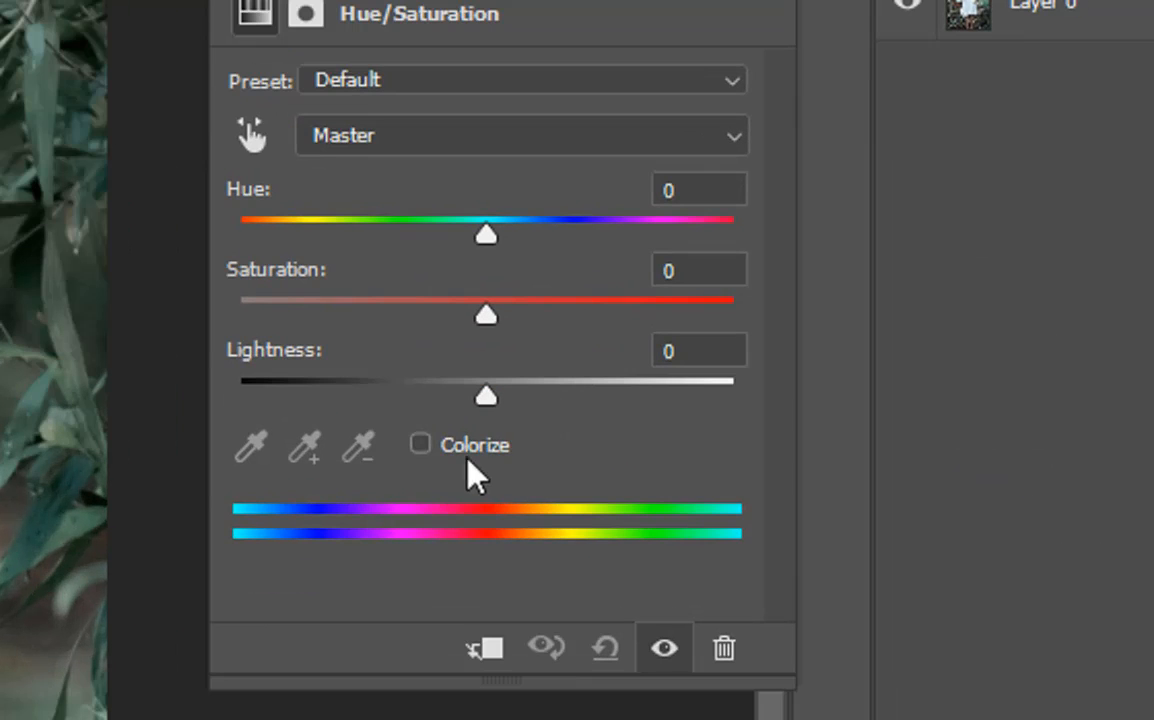
Step: Try a hue shift of +86 on the Hue/Saturation adjustment and reset the hue to 0
click(932, 321)
drag(486, 234, 639, 234)
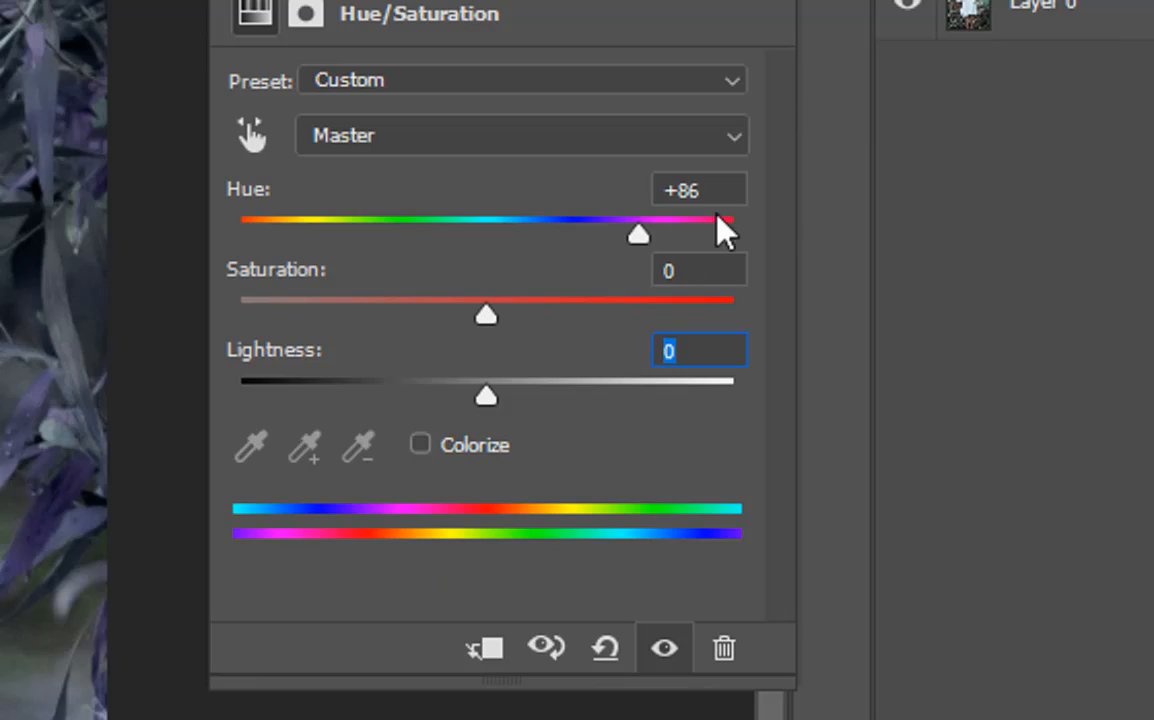
click(690, 190)
text(0)
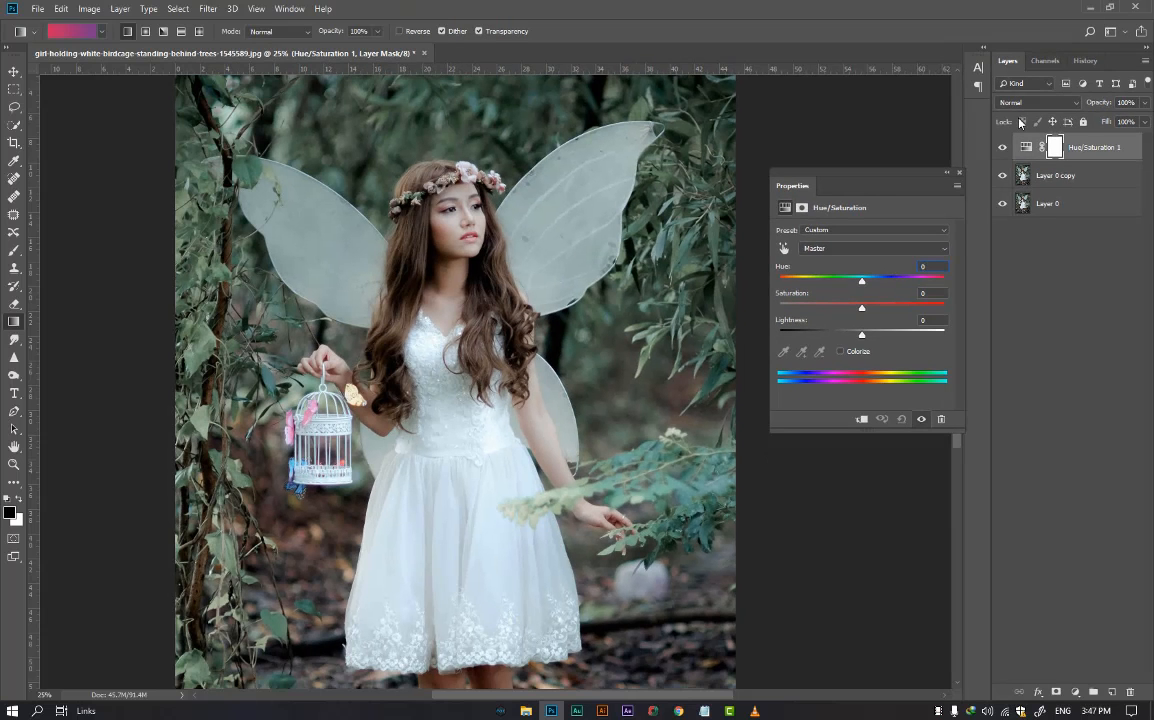
Step: Set the Hue/Saturation 1 layer to Color Burn with an 18% fill and compare the photo with and without it
click(1030, 102)
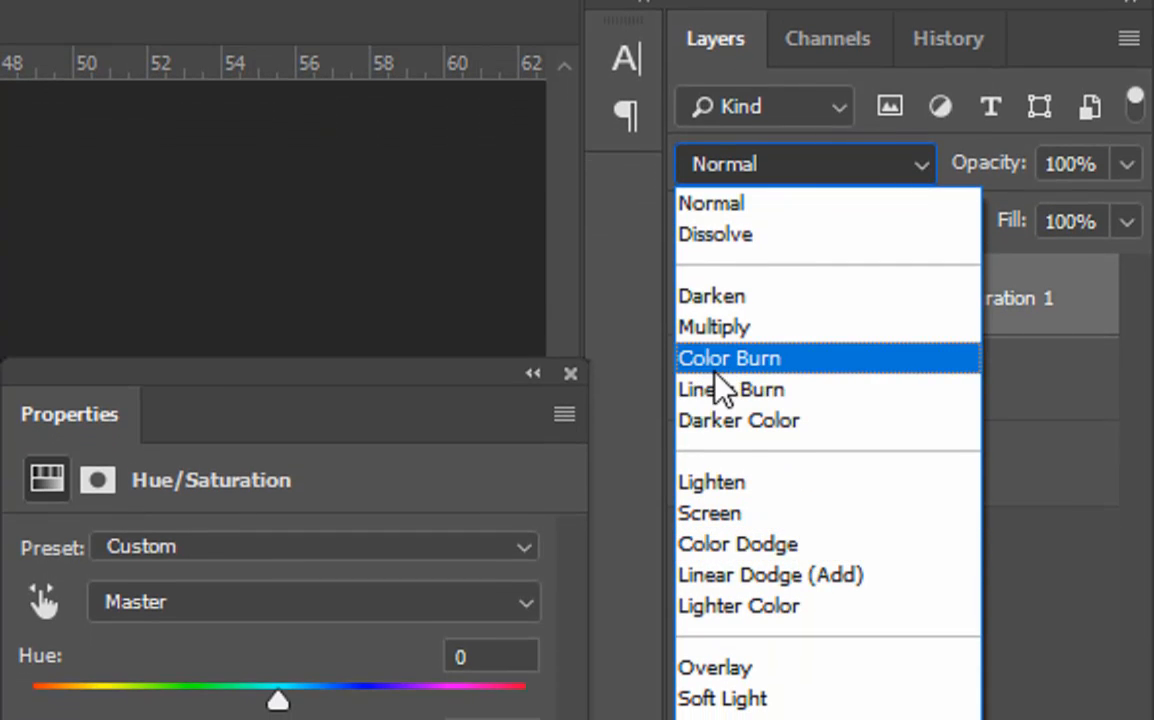
click(800, 360)
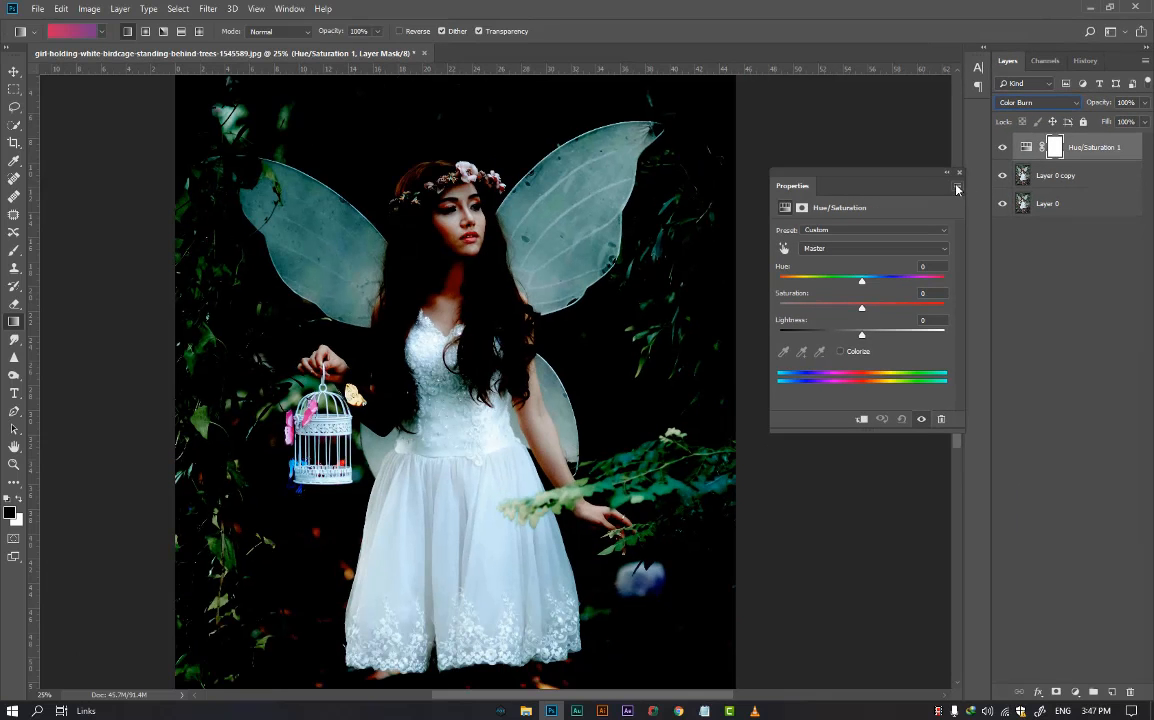
click(959, 173)
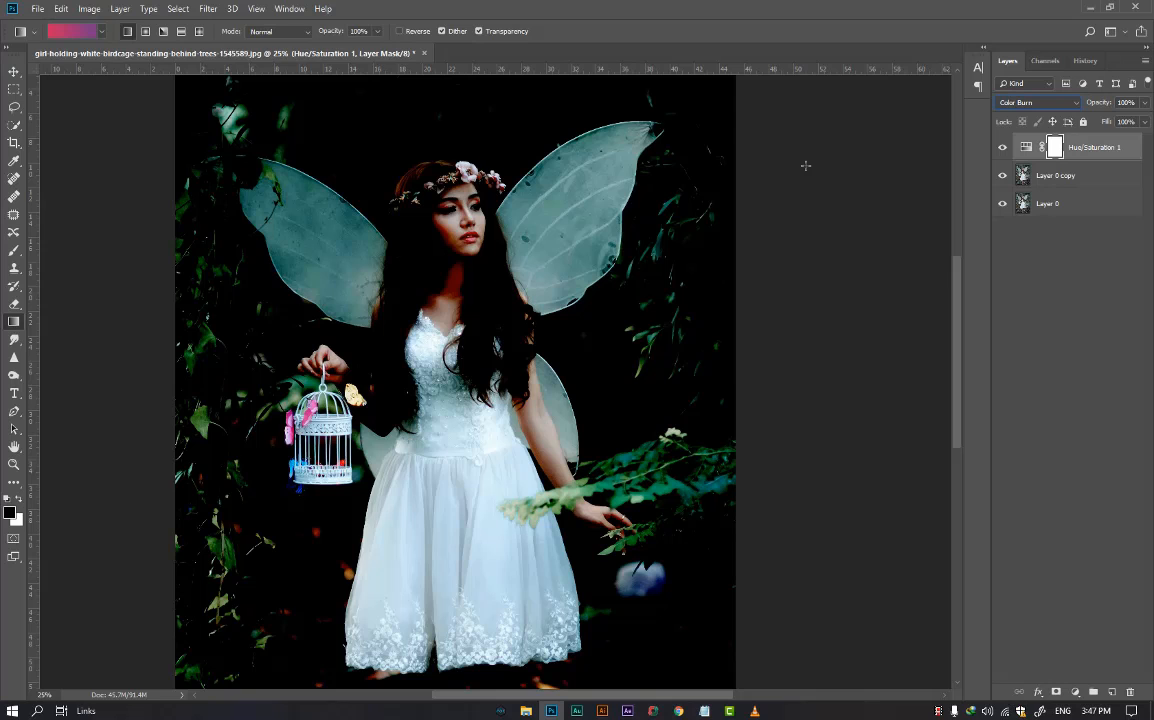
click(1146, 122)
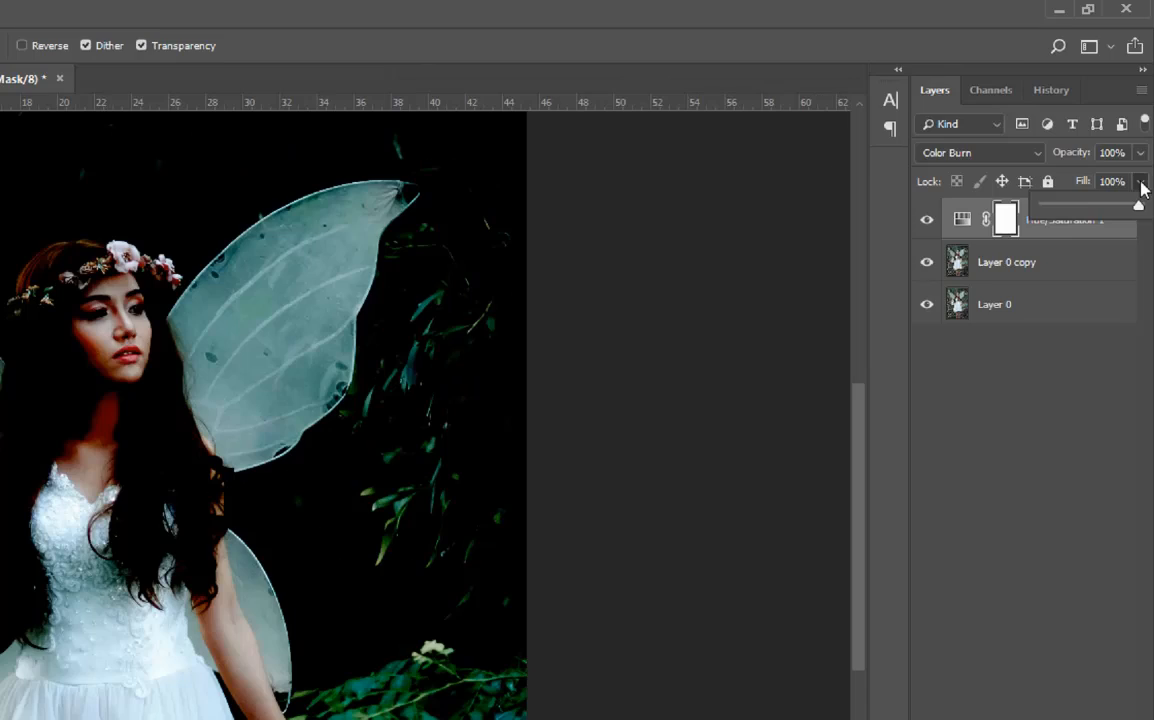
drag(1127, 141, 1112, 139)
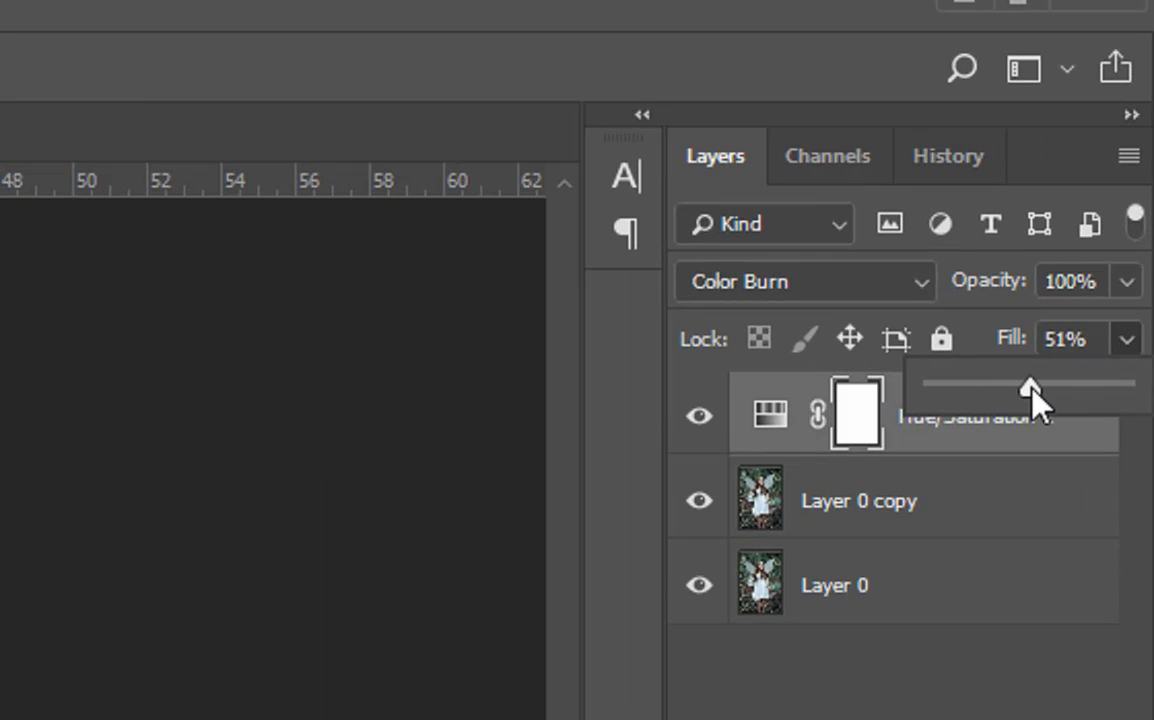
drag(1031, 390, 969, 397)
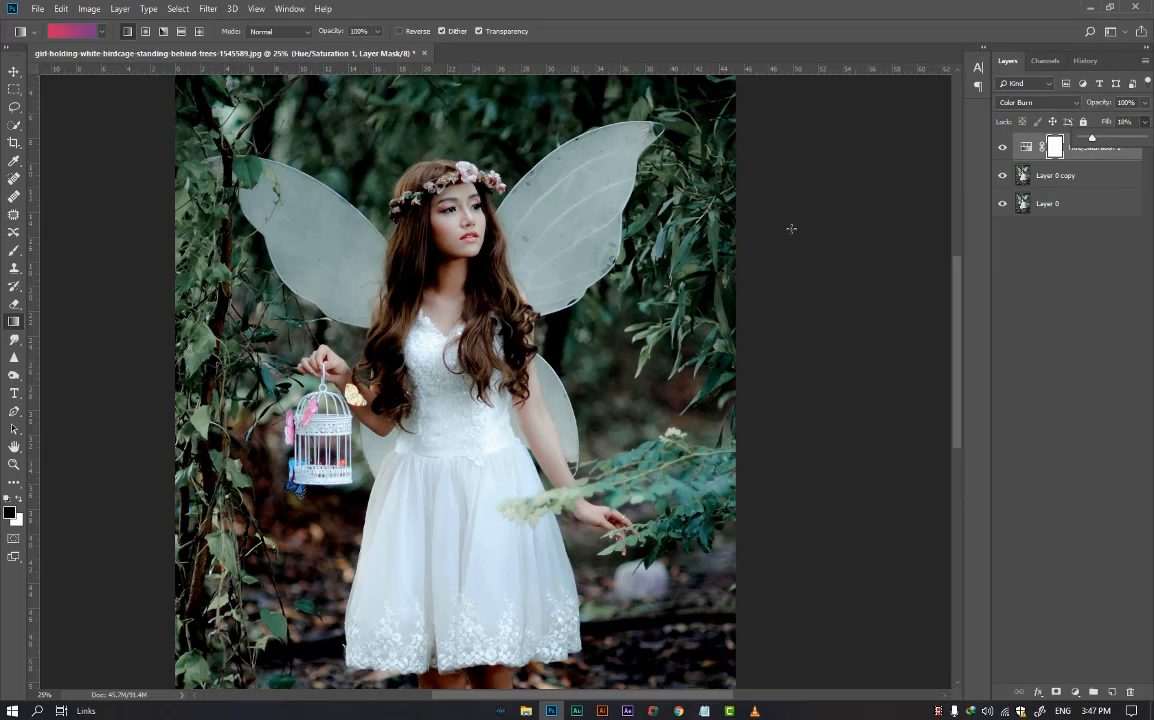
click(1002, 150)
click(1002, 150)
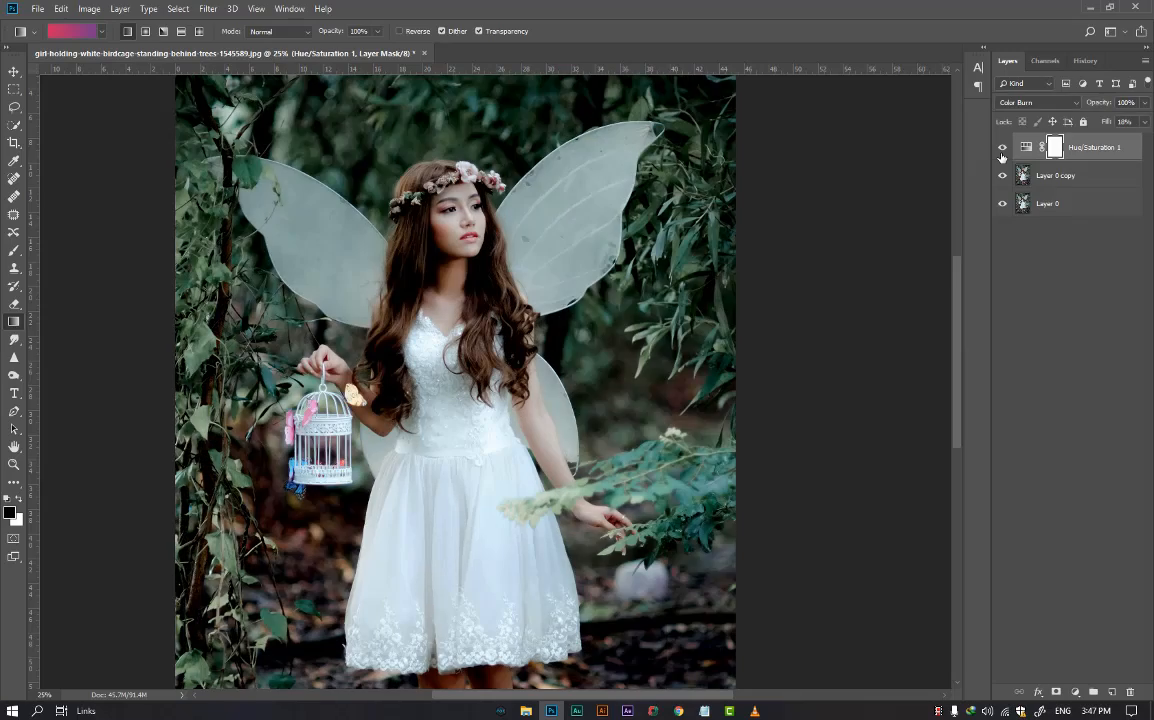
click(1002, 150)
click(1002, 150)
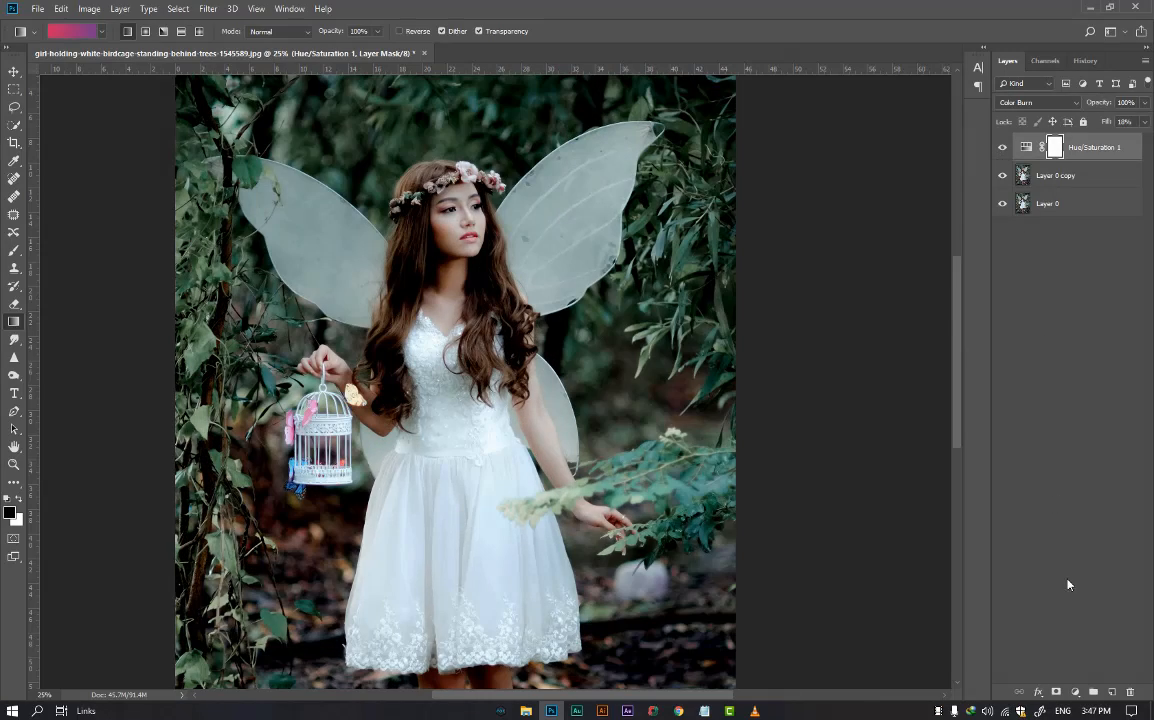
Step: Add a second Hue/Saturation adjustment layer above Hue/Saturation 1, leaving its sliders at their defaults
click(1075, 692)
click(1105, 512)
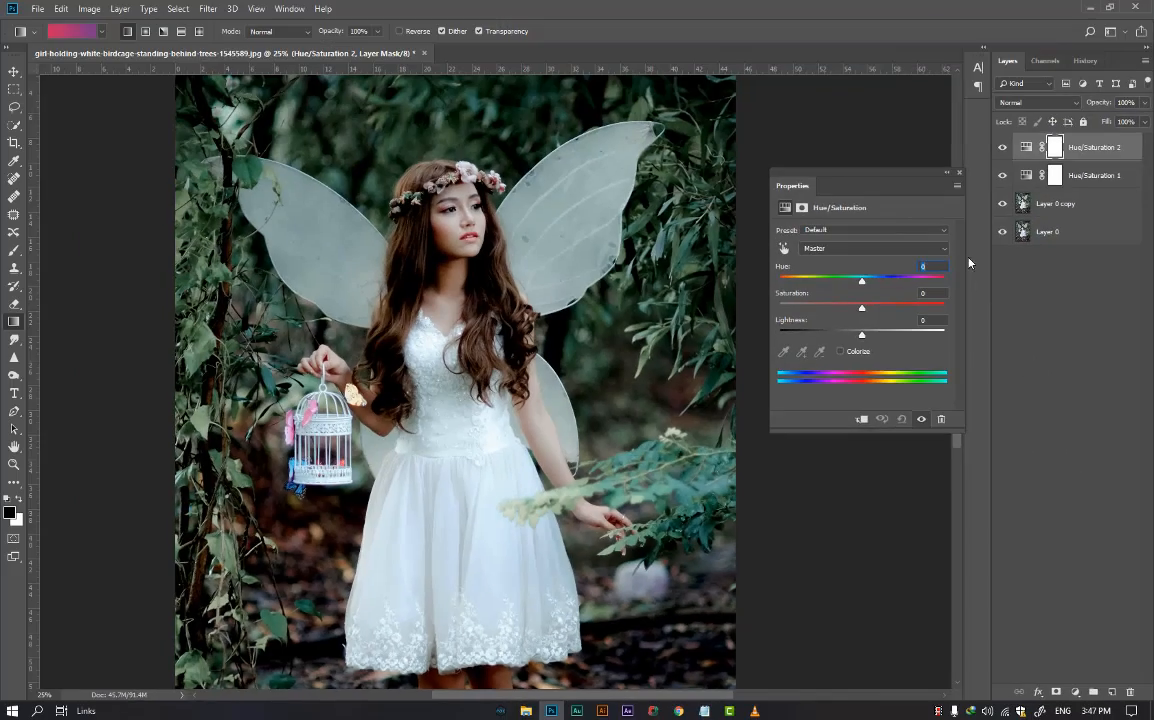
click(958, 174)
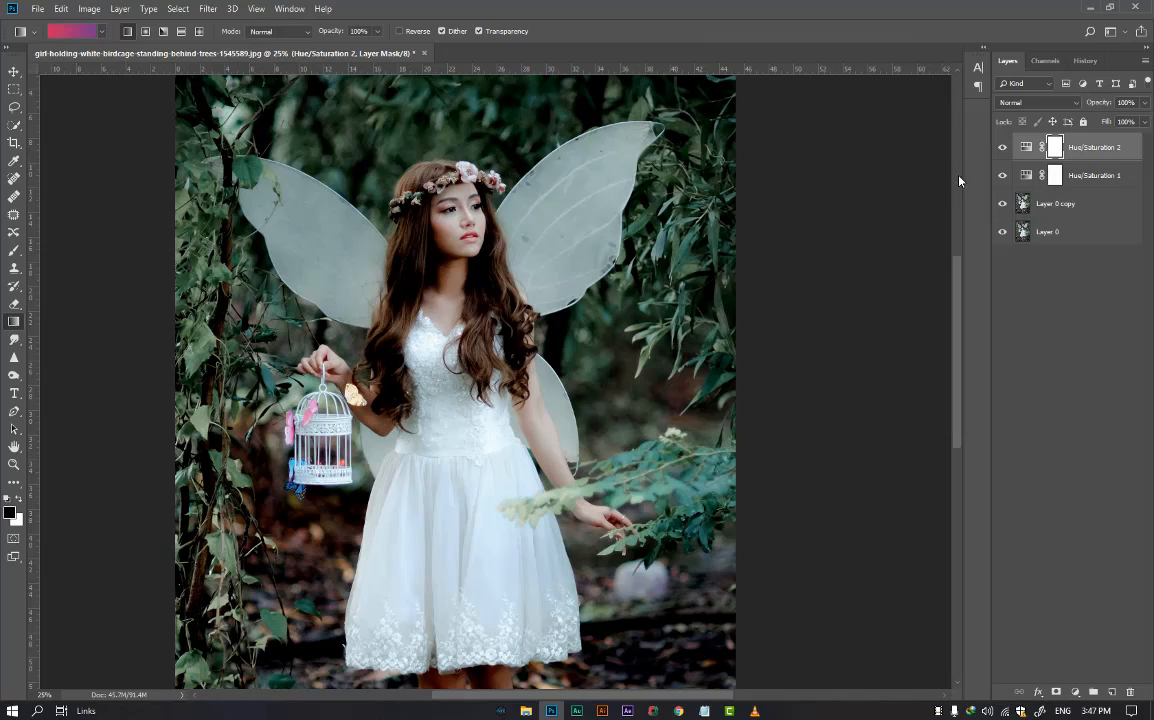
Step: Set the Hue/Saturation 2 layer's blend mode to Color Dodge and its fill to 11%
click(1038, 102)
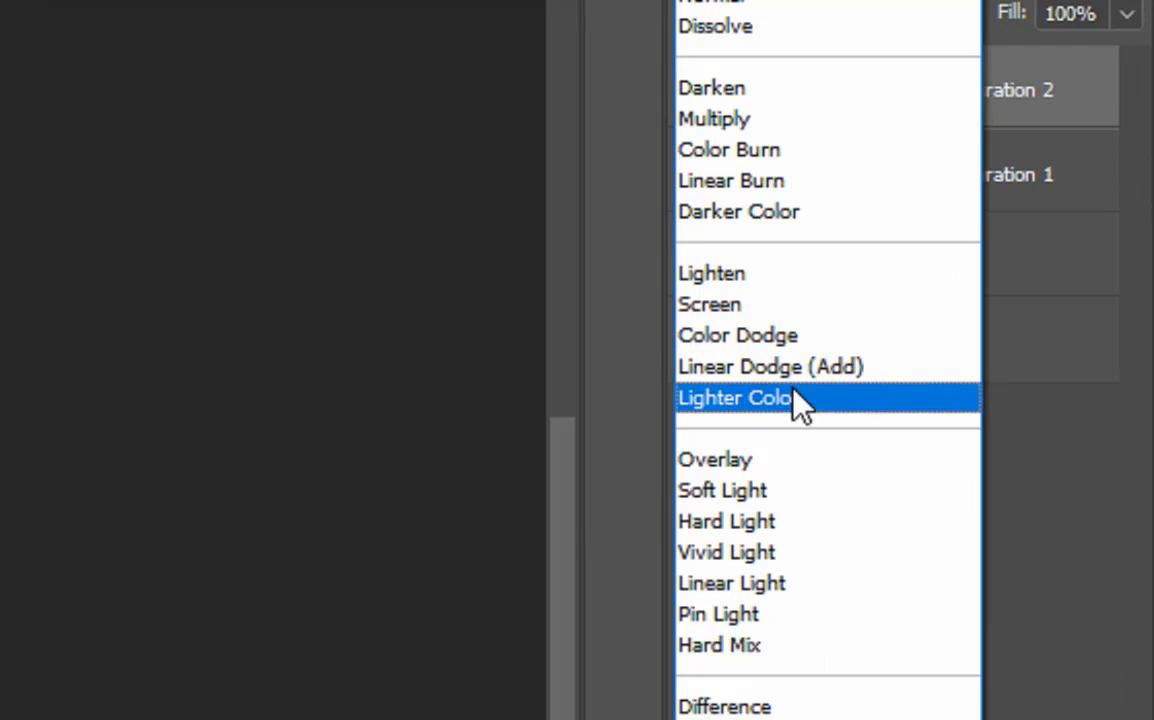
click(770, 333)
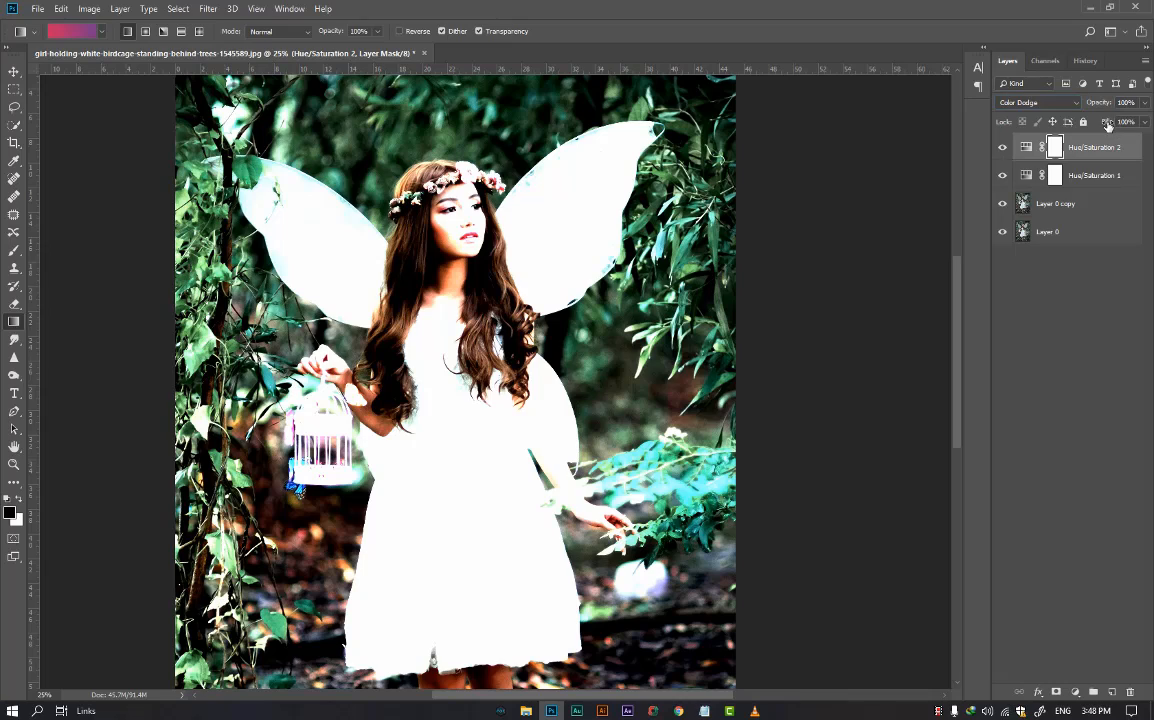
drag(1107, 124, 1038, 138)
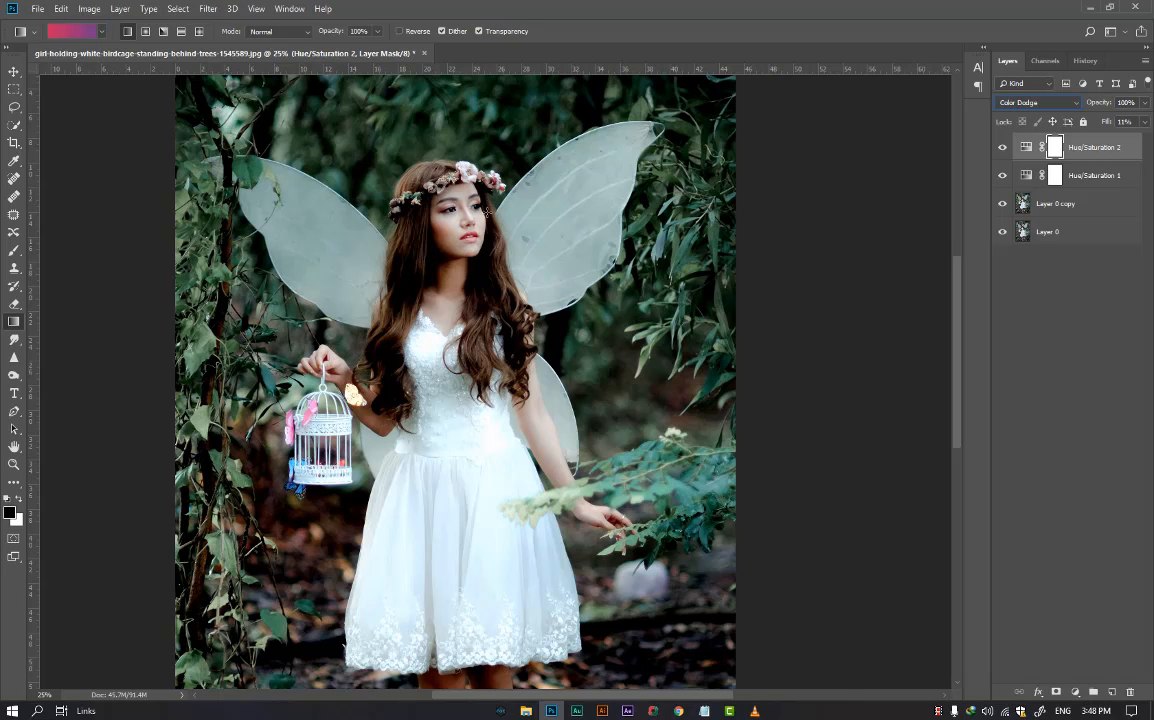
Step: Reopen the Hue/Saturation 2 adjustment and raise its saturation to the maximum
key(z)
drag(465, 199, 543, 268)
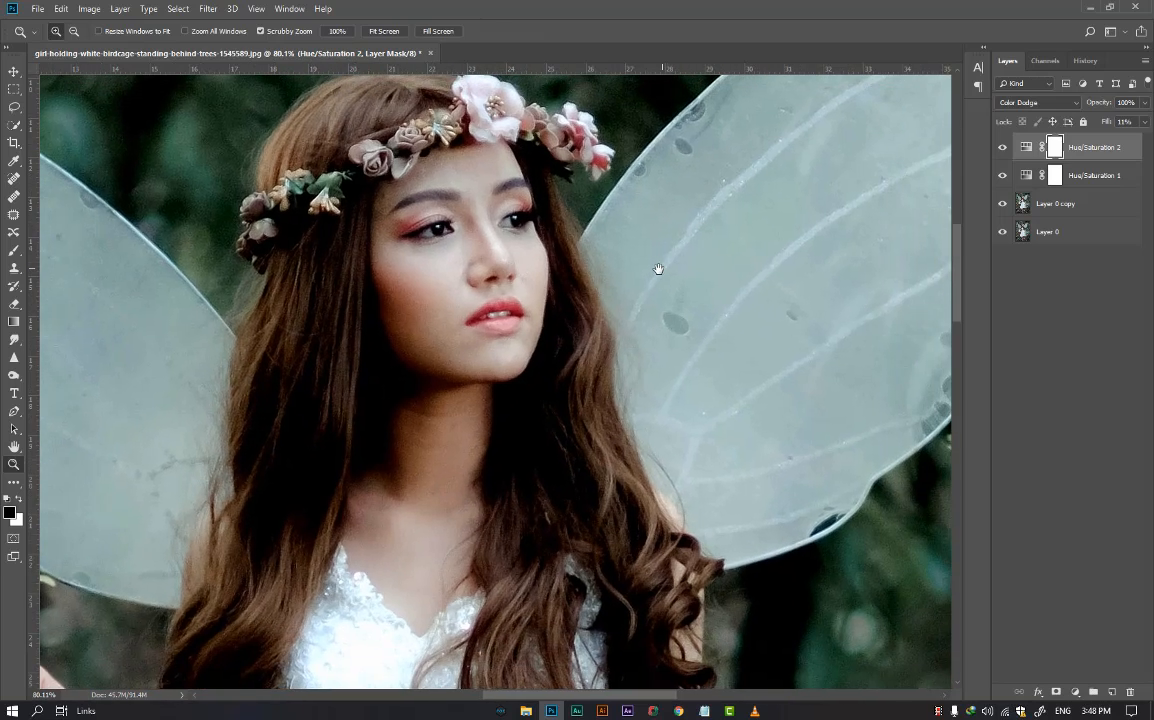
drag(679, 264, 652, 270)
drag(747, 206, 667, 221)
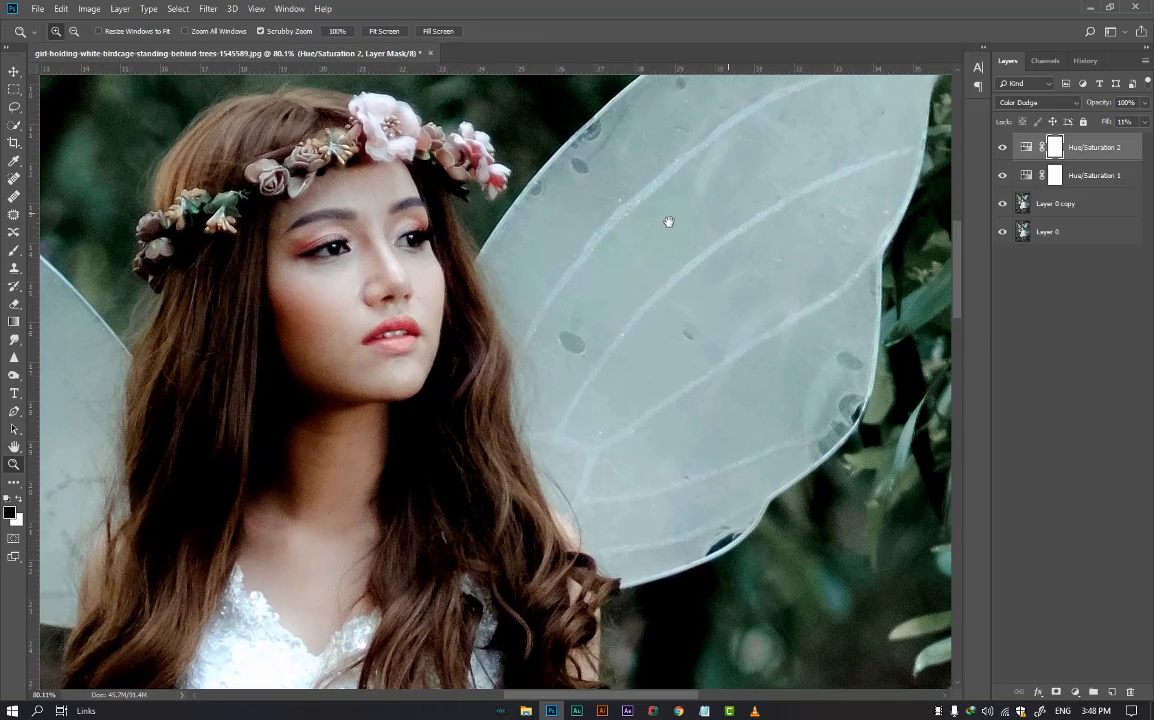
click(1028, 152)
double_click(1028, 152)
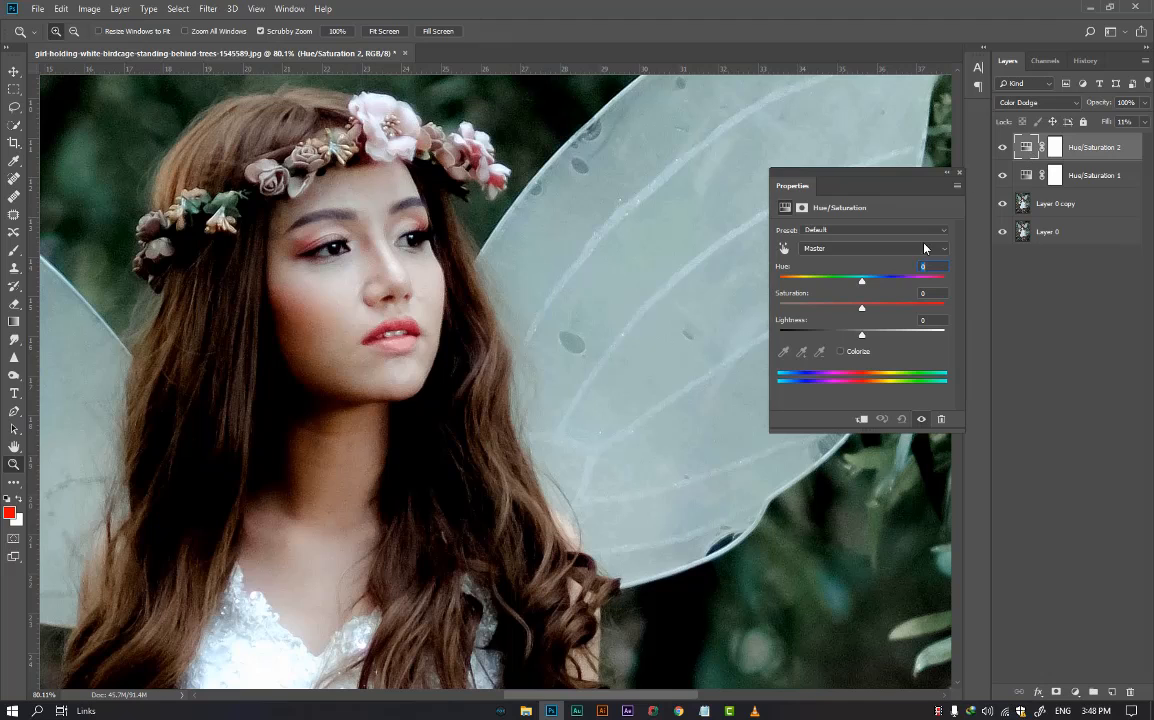
drag(865, 311, 954, 308)
Step: Set the saturation of the Hue/Saturation 1 adjustment to +100 and close its properties
click(1050, 177)
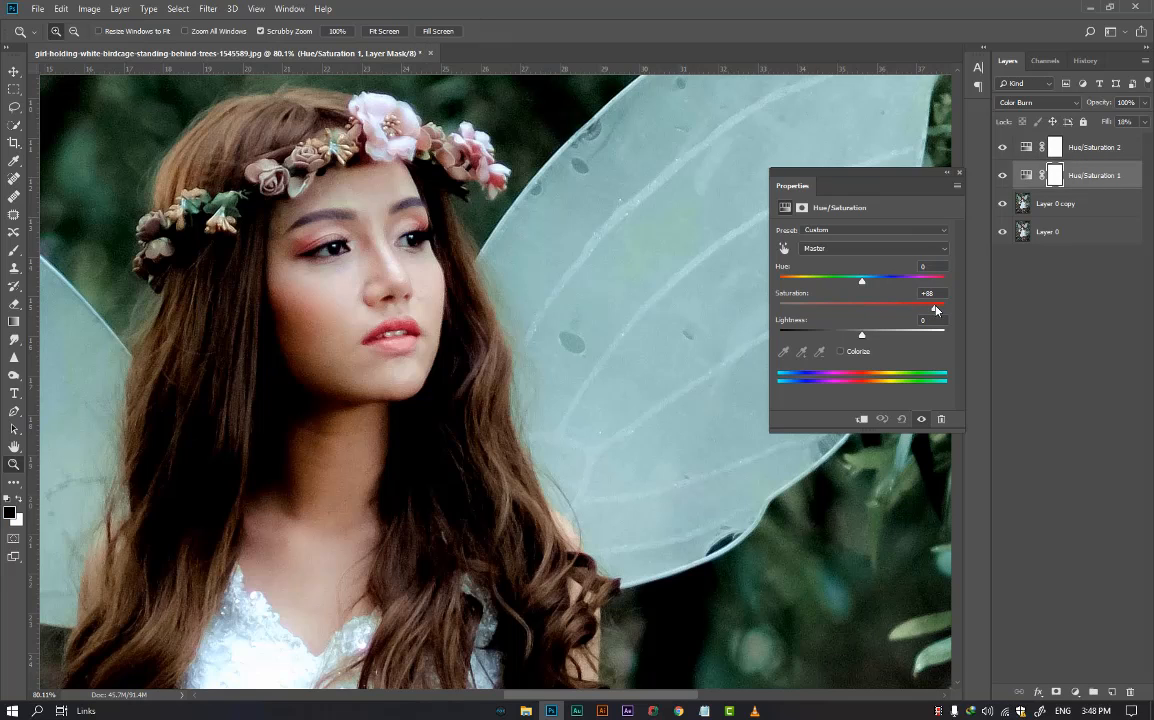
drag(935, 310, 955, 307)
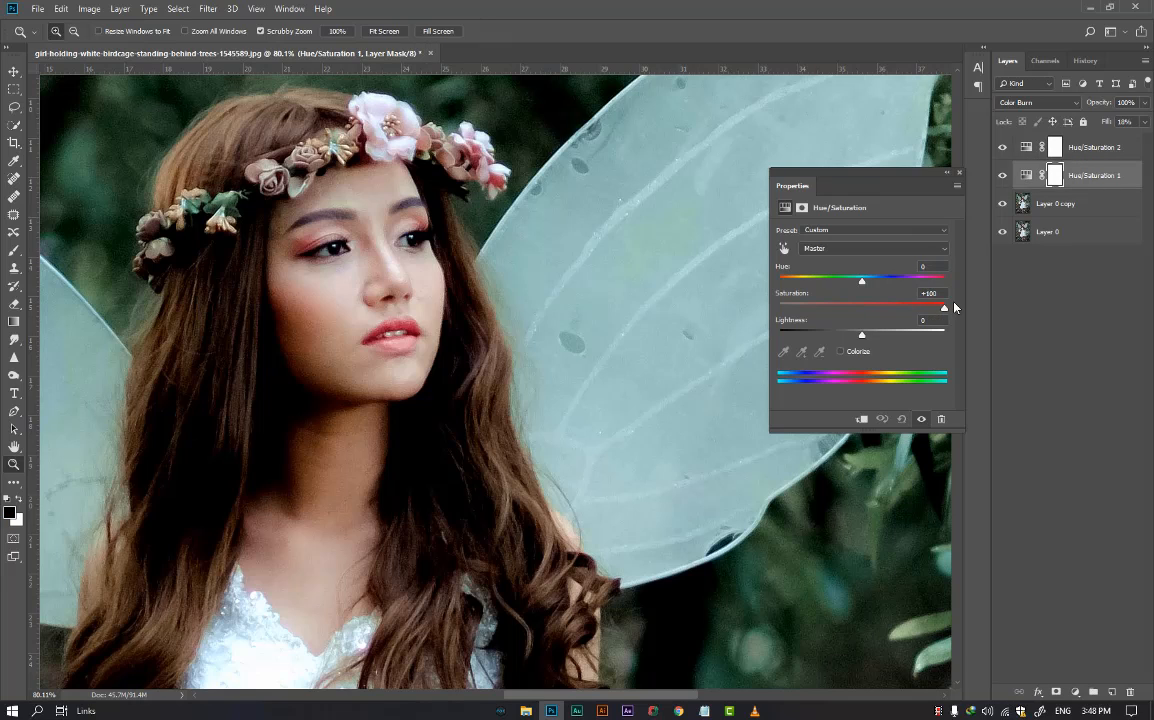
click(958, 172)
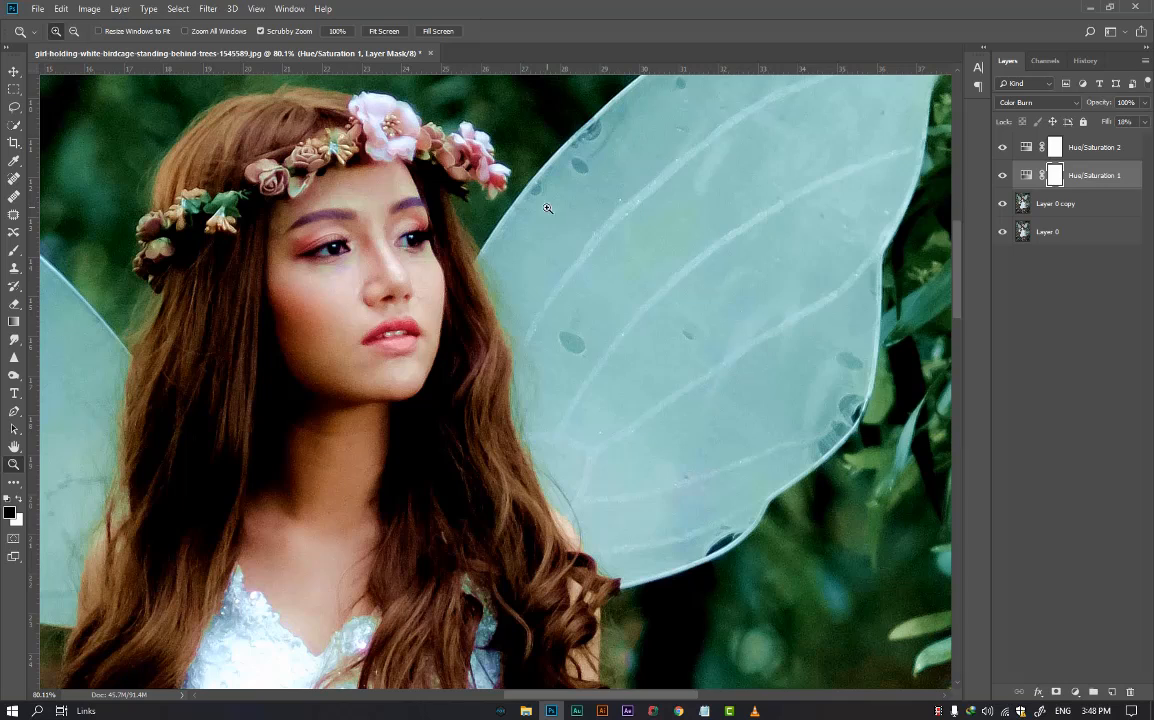
Step: Examine the graded photo at several magnifications and compare it with Layer 0 copy shown alone
alt+click(428, 232)
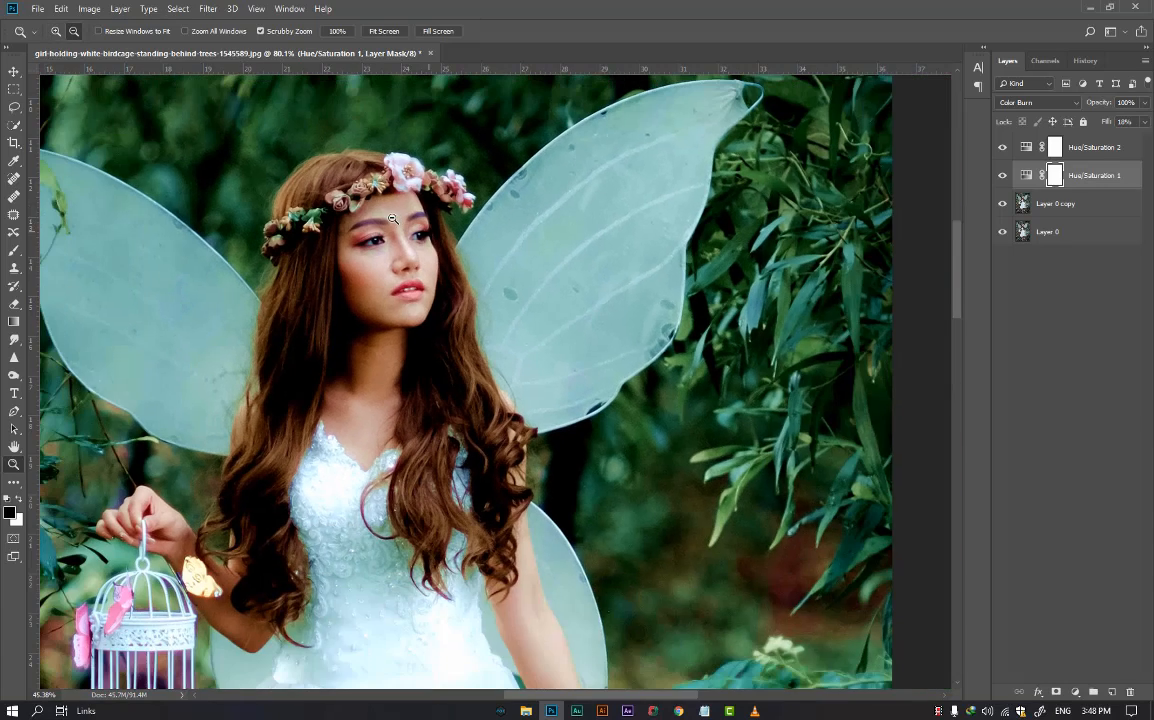
drag(360, 226, 490, 236)
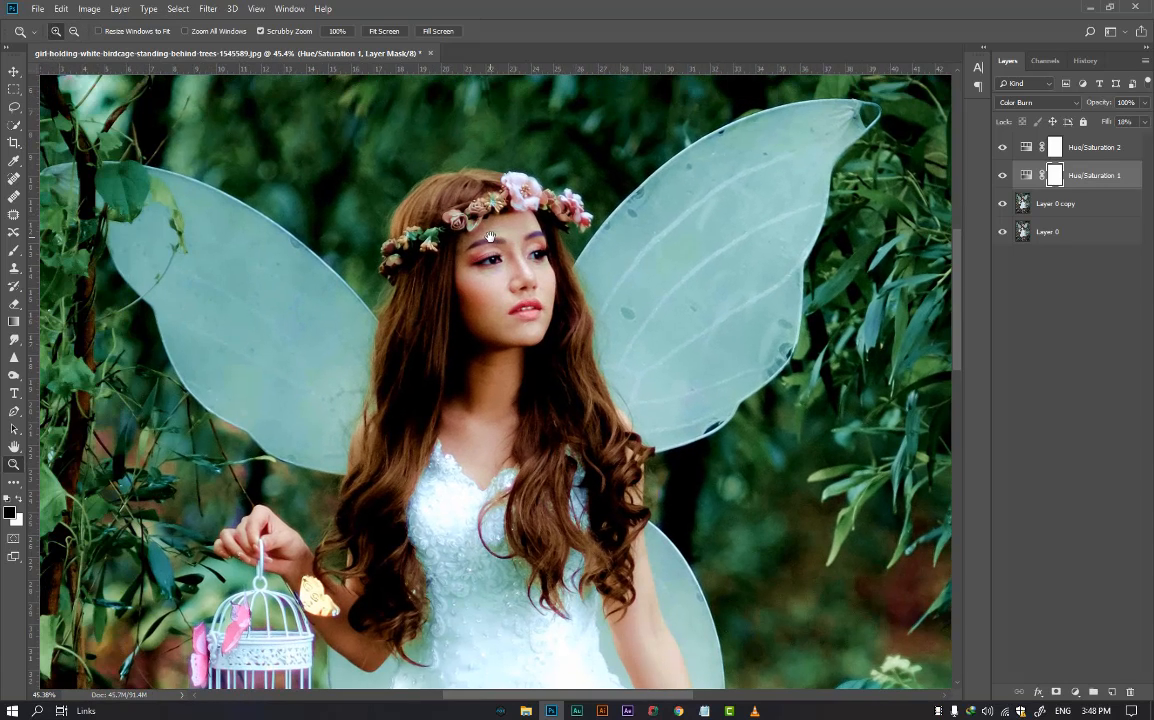
alt+click(1001, 206)
alt+click(1001, 206)
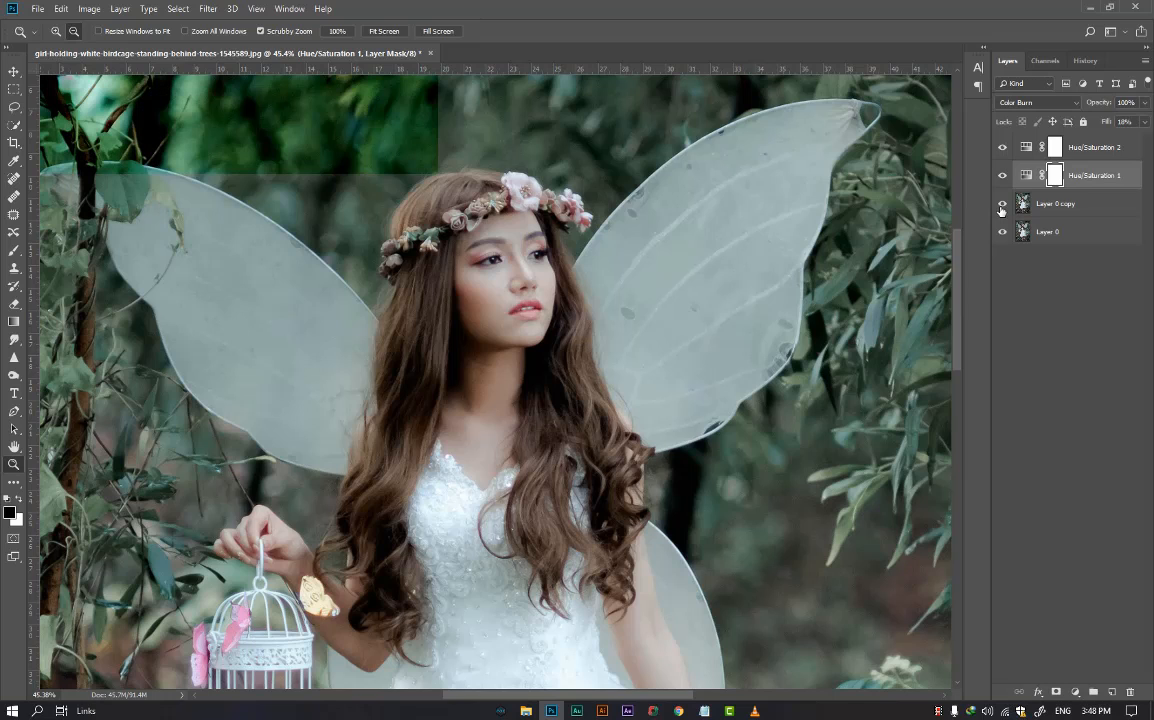
alt+click(565, 338)
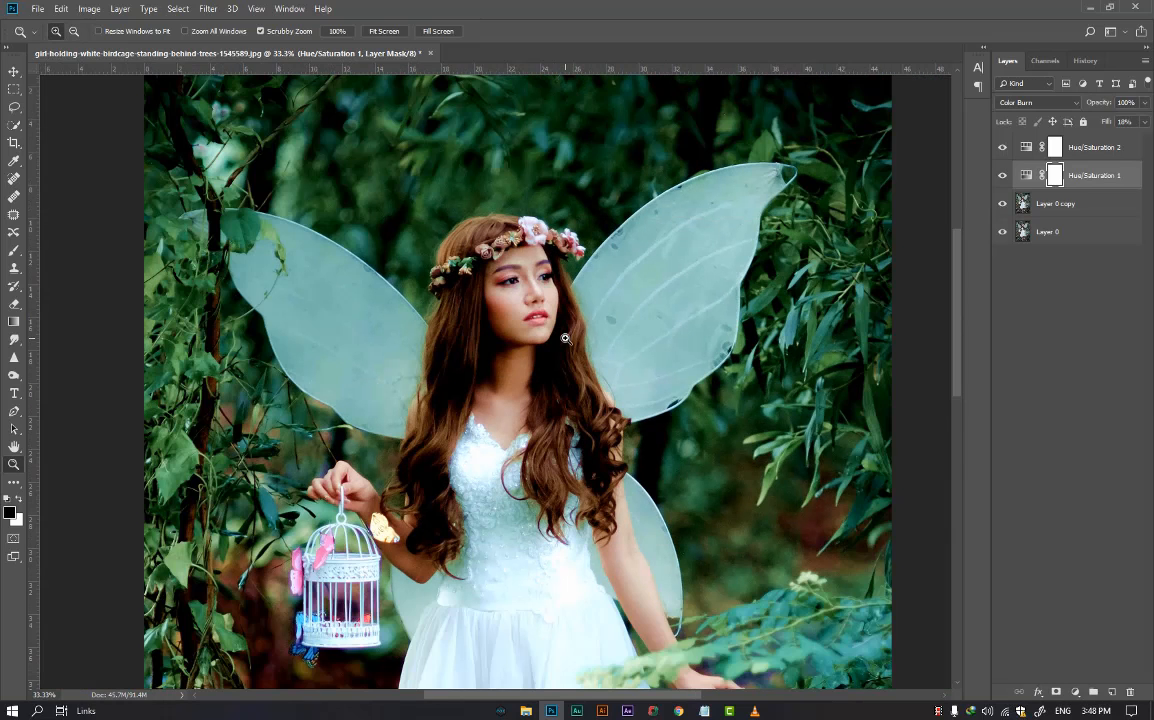
alt+click(565, 338)
alt+click(565, 338)
scroll(565, 338, up, 1)
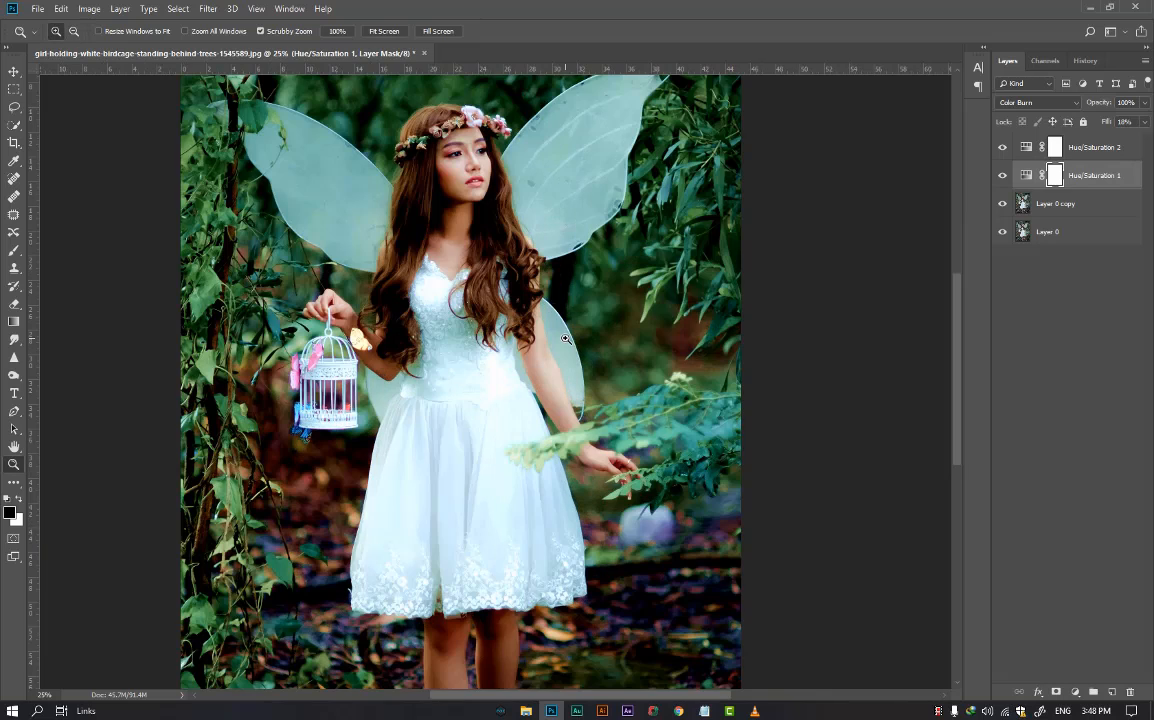
drag(477, 190, 487, 259)
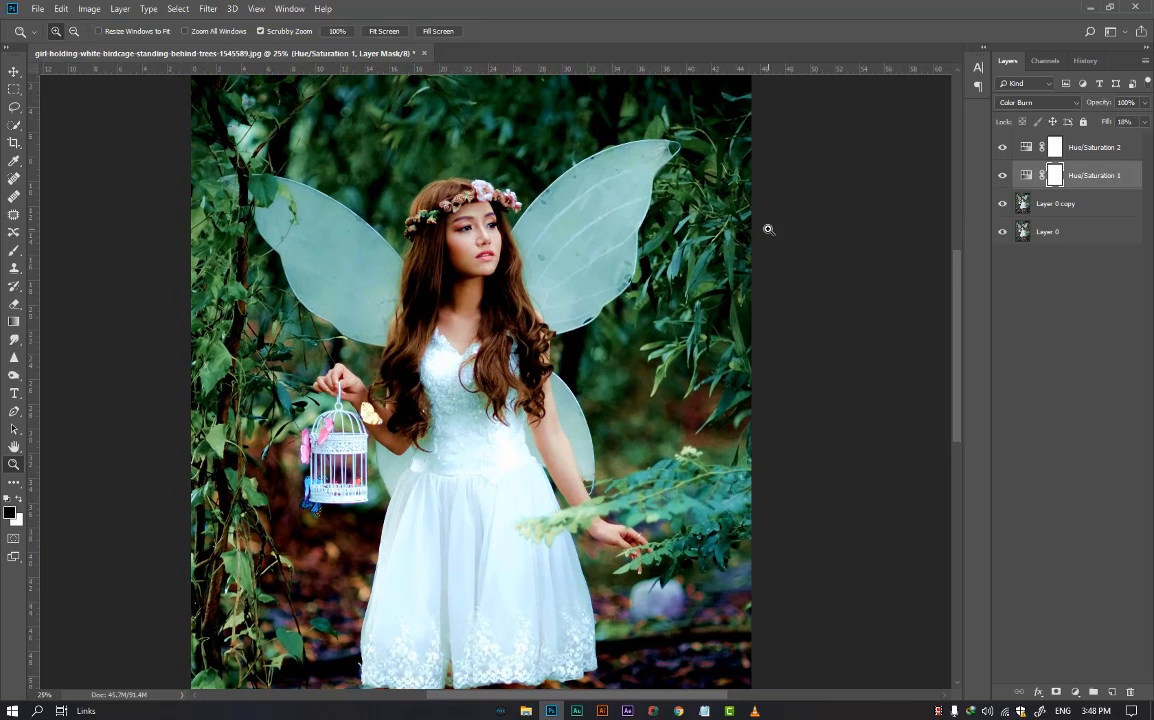
Step: Delete both Hue/Saturation adjustment layers and close the photo document
click(1077, 203)
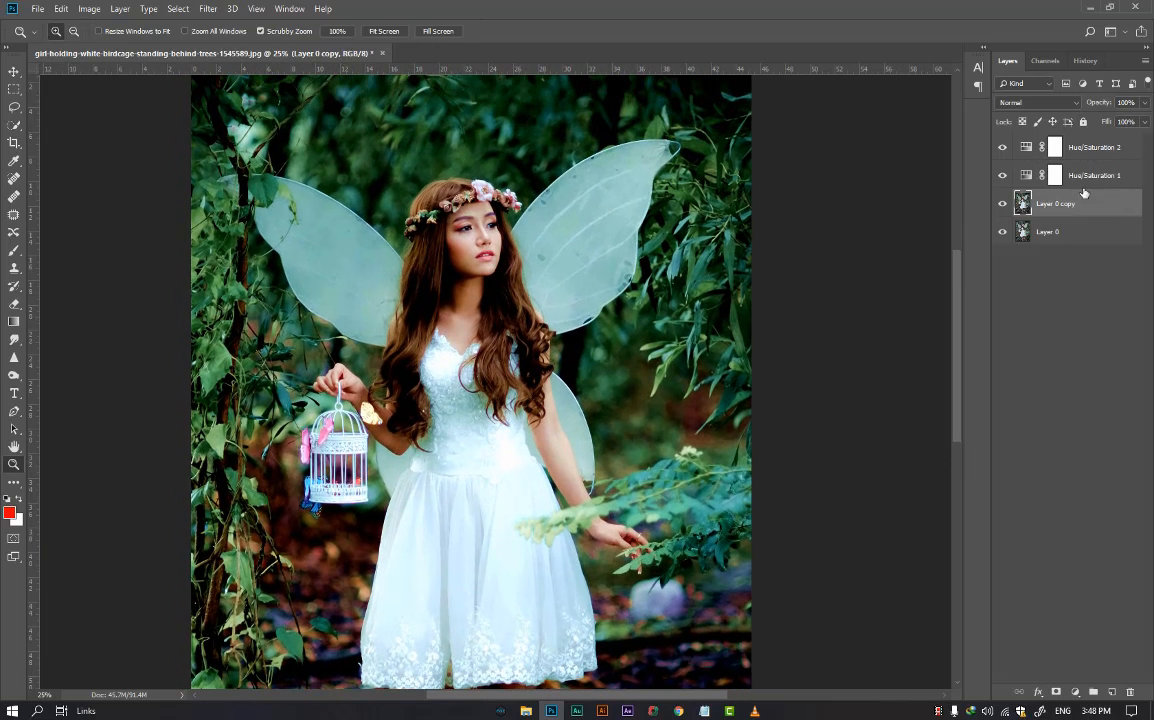
click(1093, 148)
key(Delete)
key(Delete)
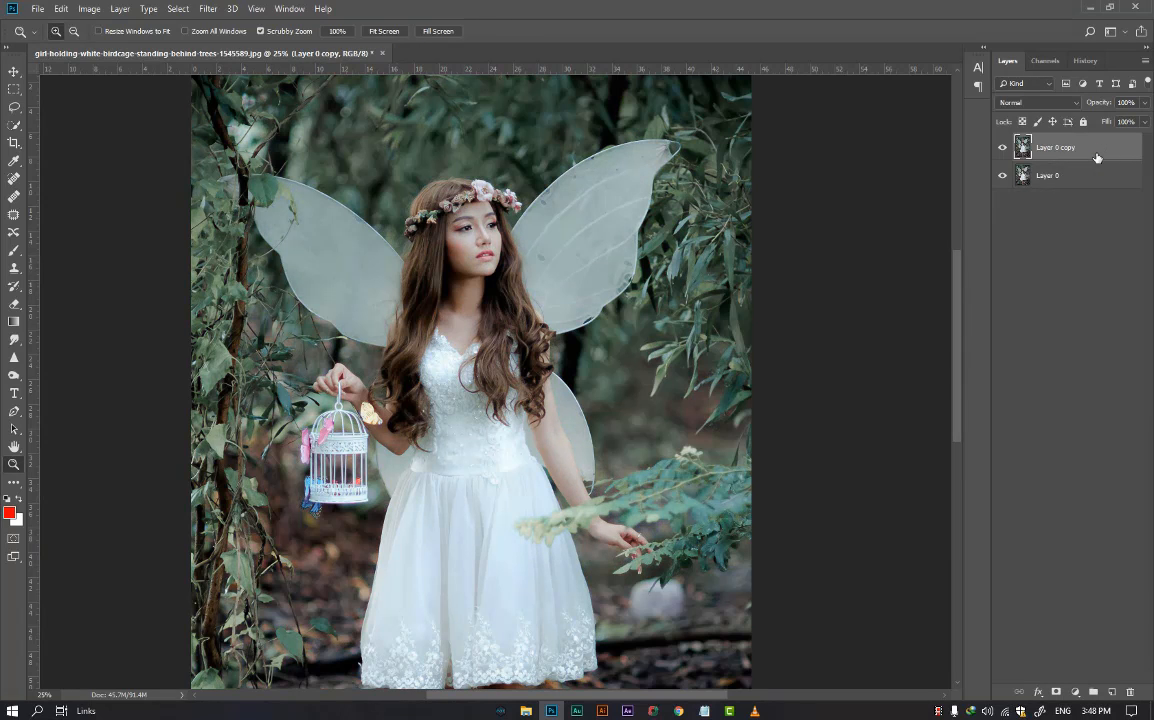
key(Delete)
click(364, 54)
click(575, 267)
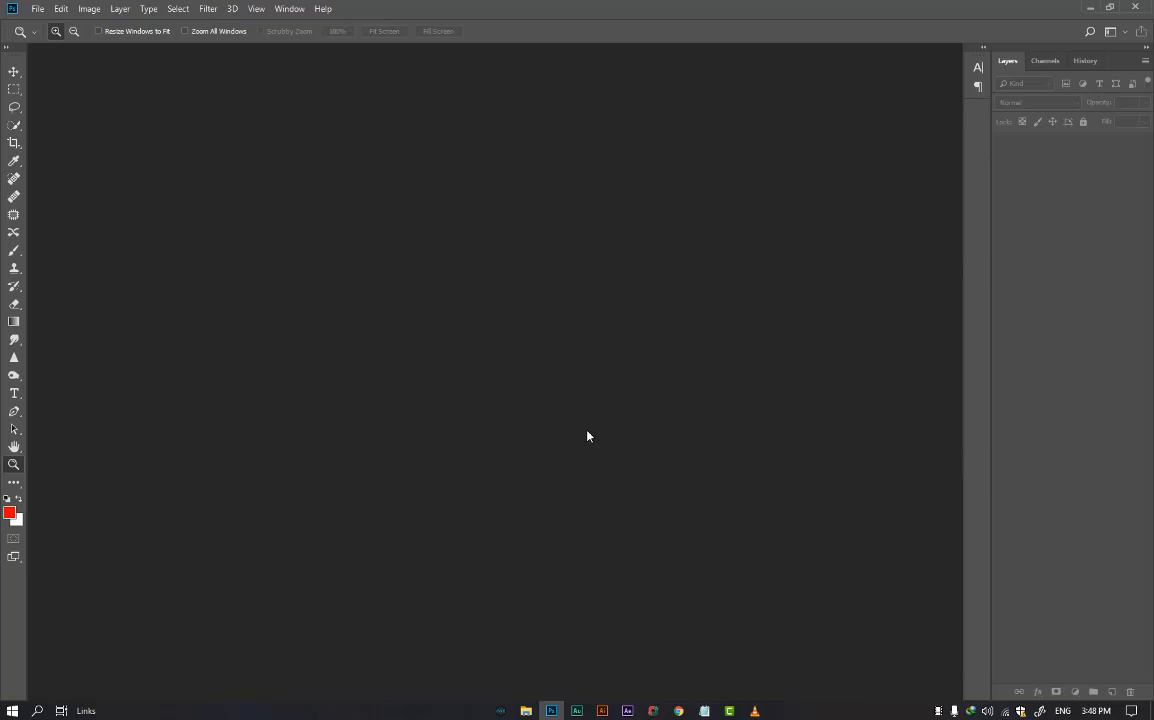
Step: Open the next photo in Photoshop from File Explorer
click(528, 708)
drag(229, 385, 621, 398)
Step: Add a Hue/Saturation adjustment layer above the Background and set its blend mode to Color Burn
click(1075, 692)
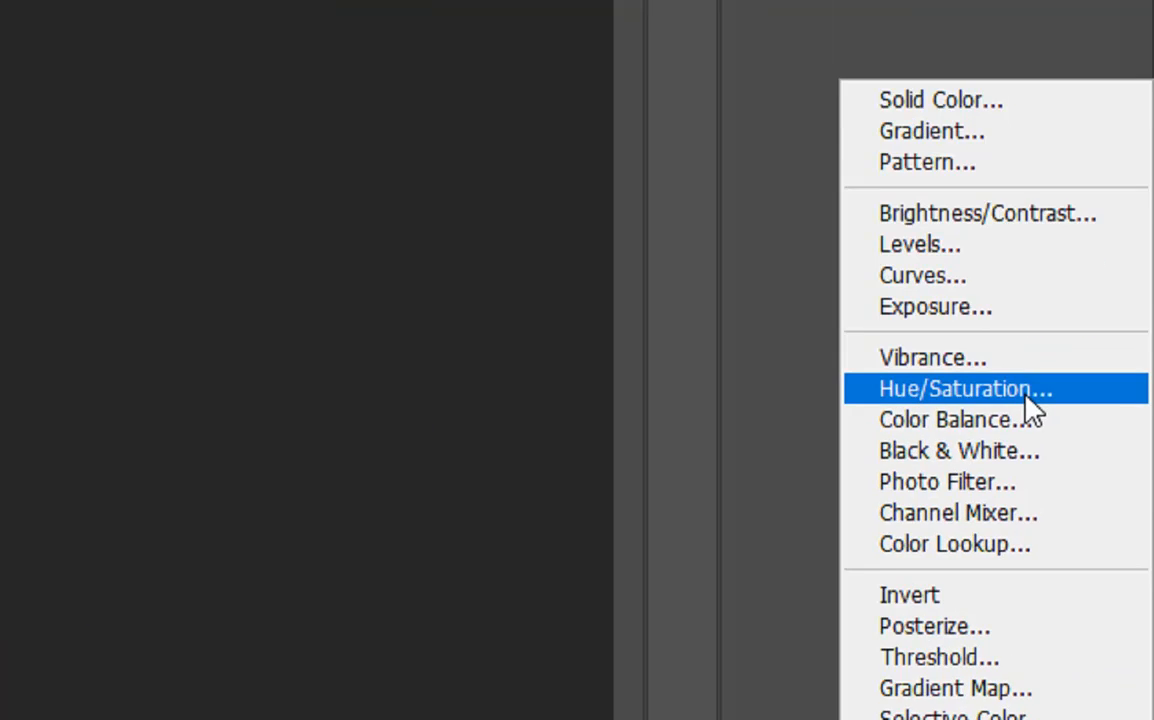
click(1105, 560)
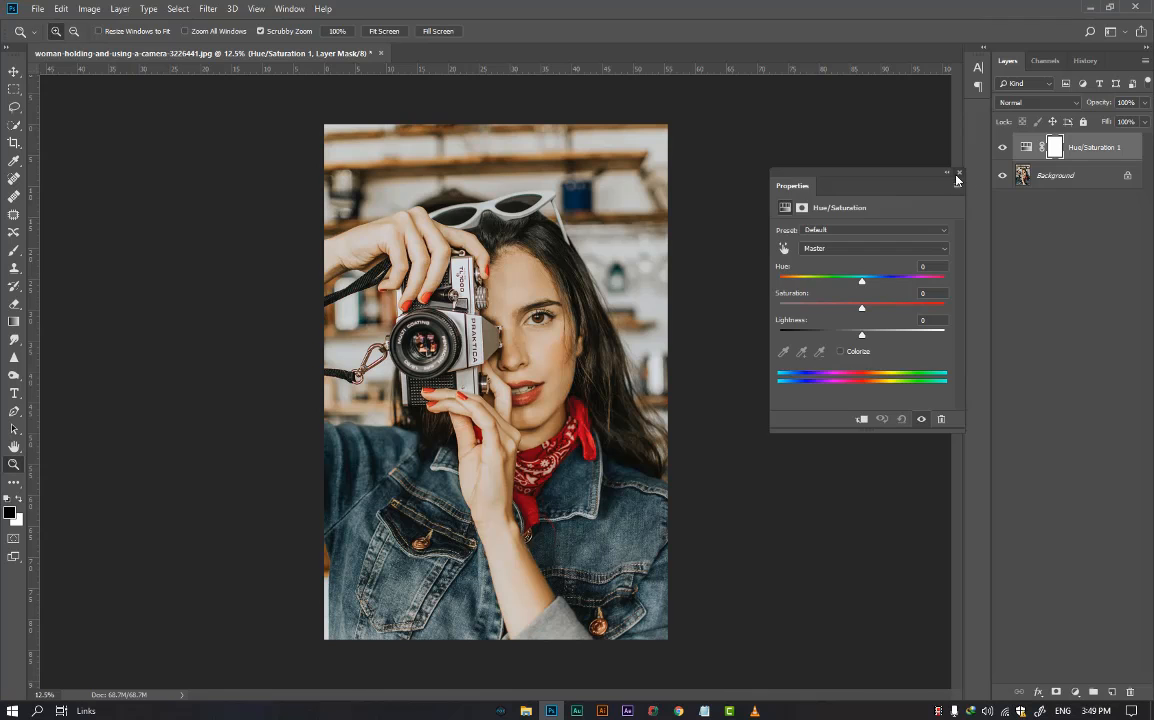
click(957, 175)
click(1038, 102)
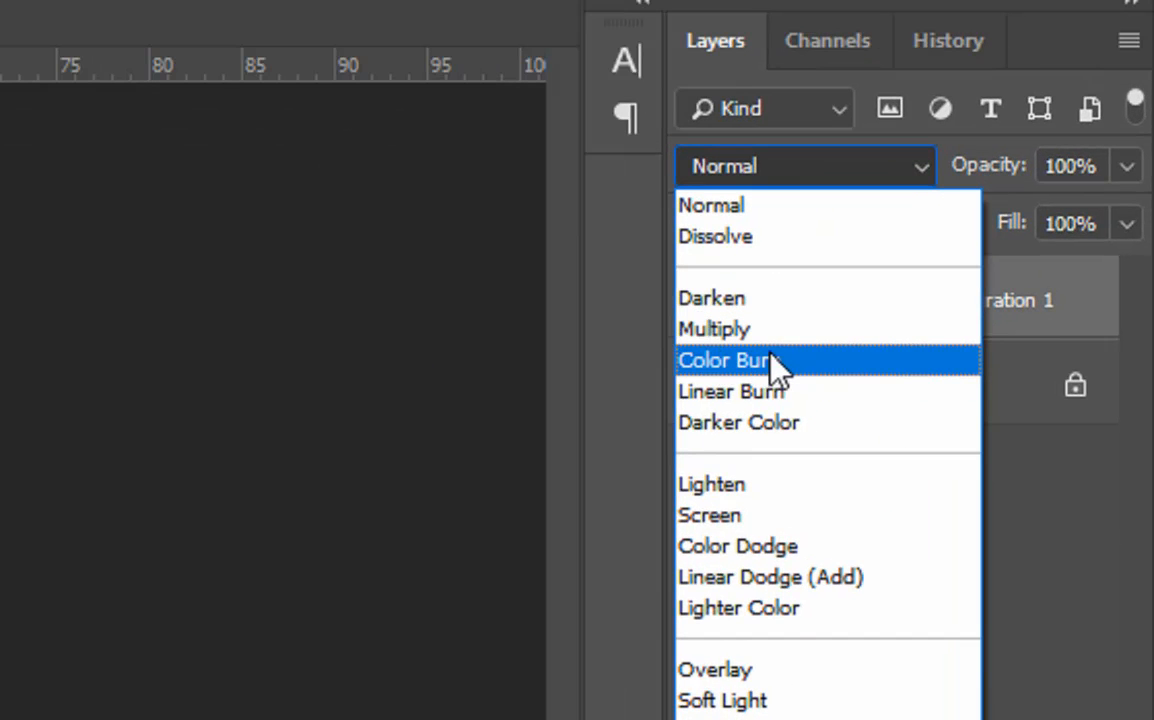
click(770, 360)
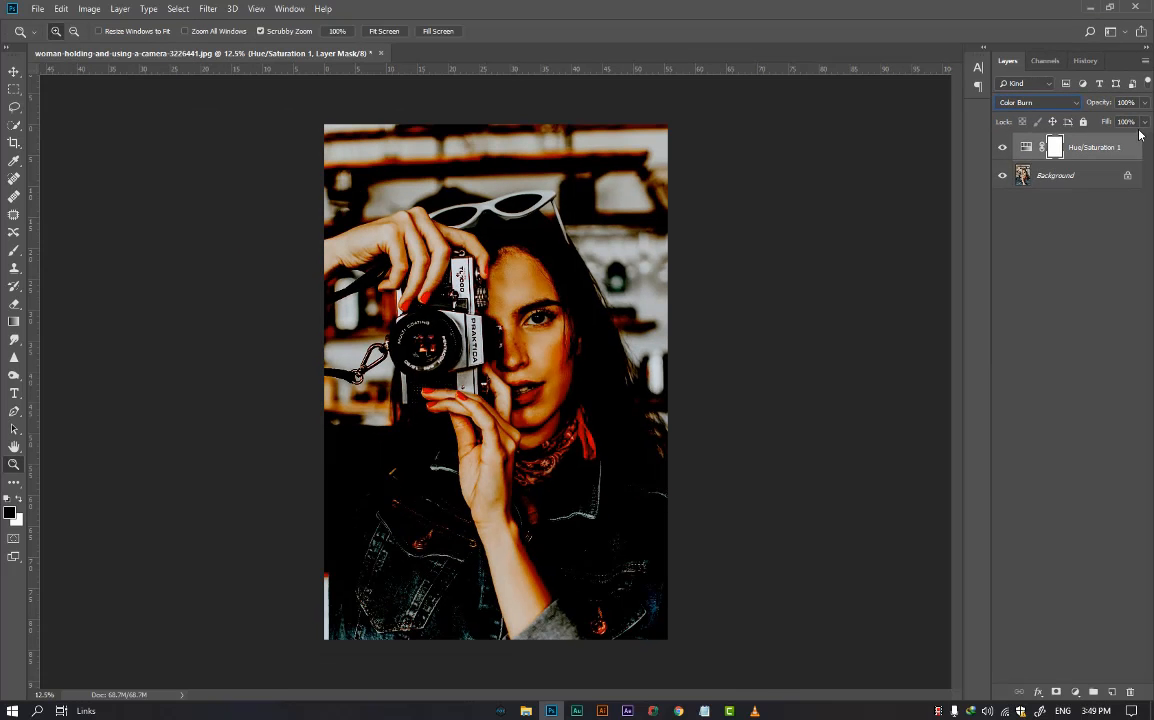
Step: Set the fill of the Hue/Saturation 1 layer to 17%
click(1144, 122)
drag(1119, 140, 1095, 140)
drag(969, 362, 963, 358)
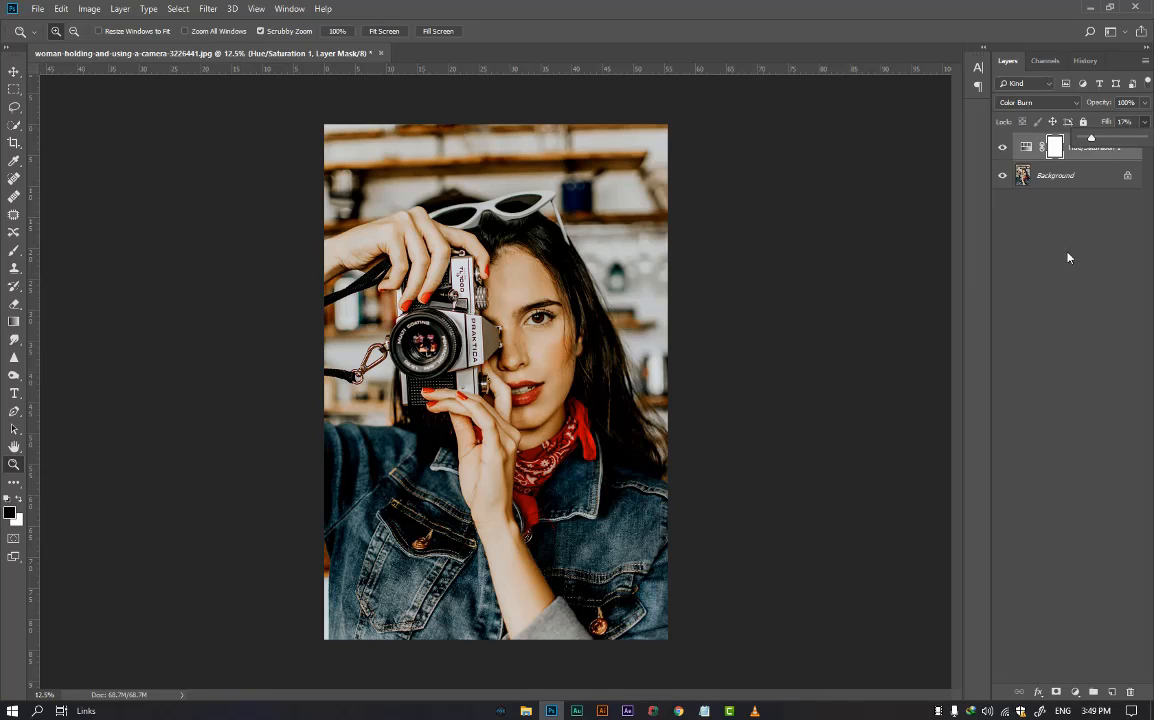
click(1067, 258)
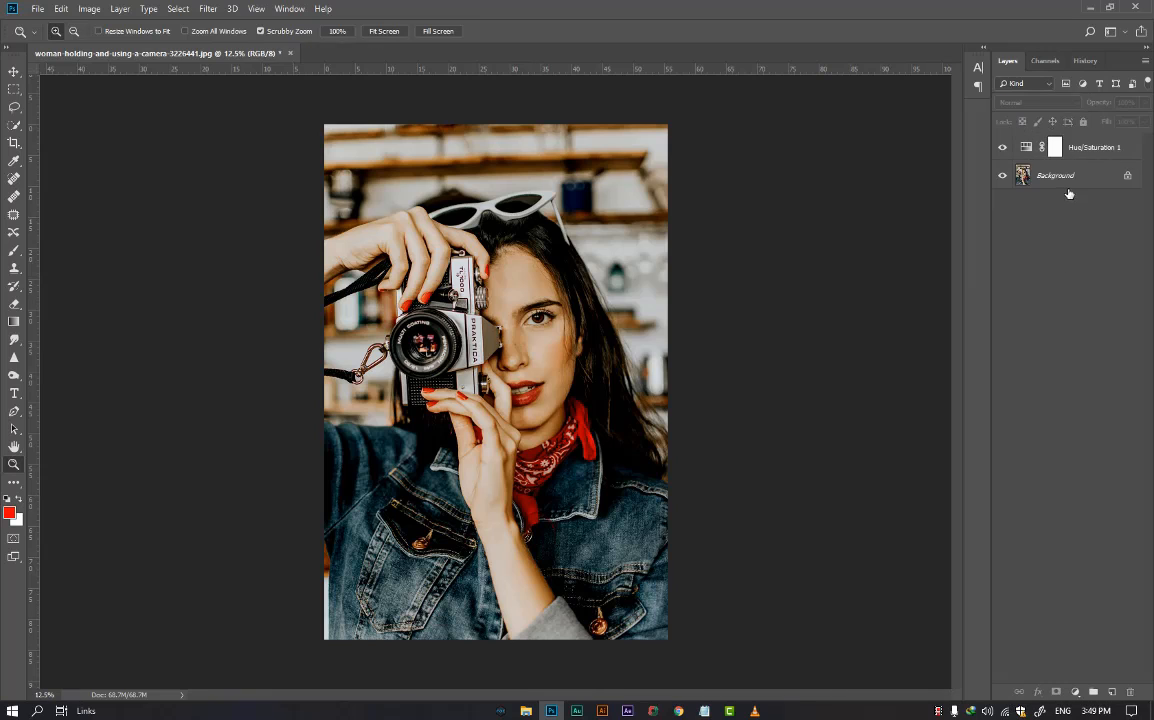
Step: Add a second Hue/Saturation adjustment layer above Hue/Saturation 1, using the Color Dodge blend mode at 12% fill
click(1083, 149)
click(1075, 692)
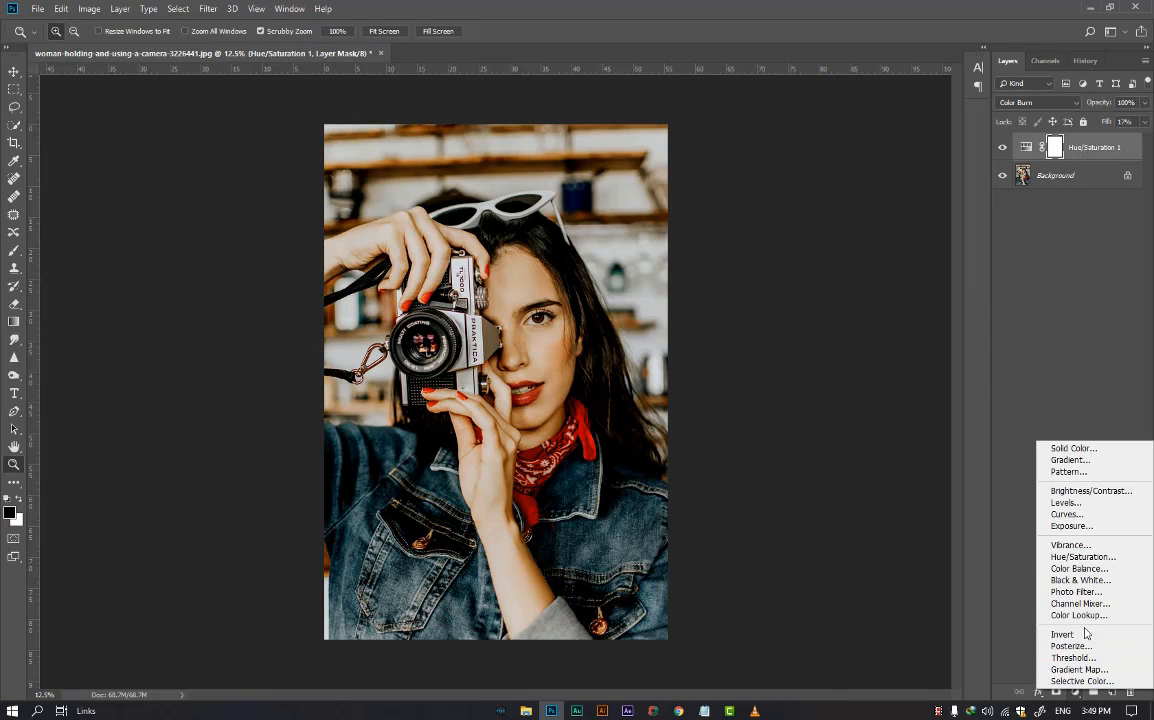
click(1088, 553)
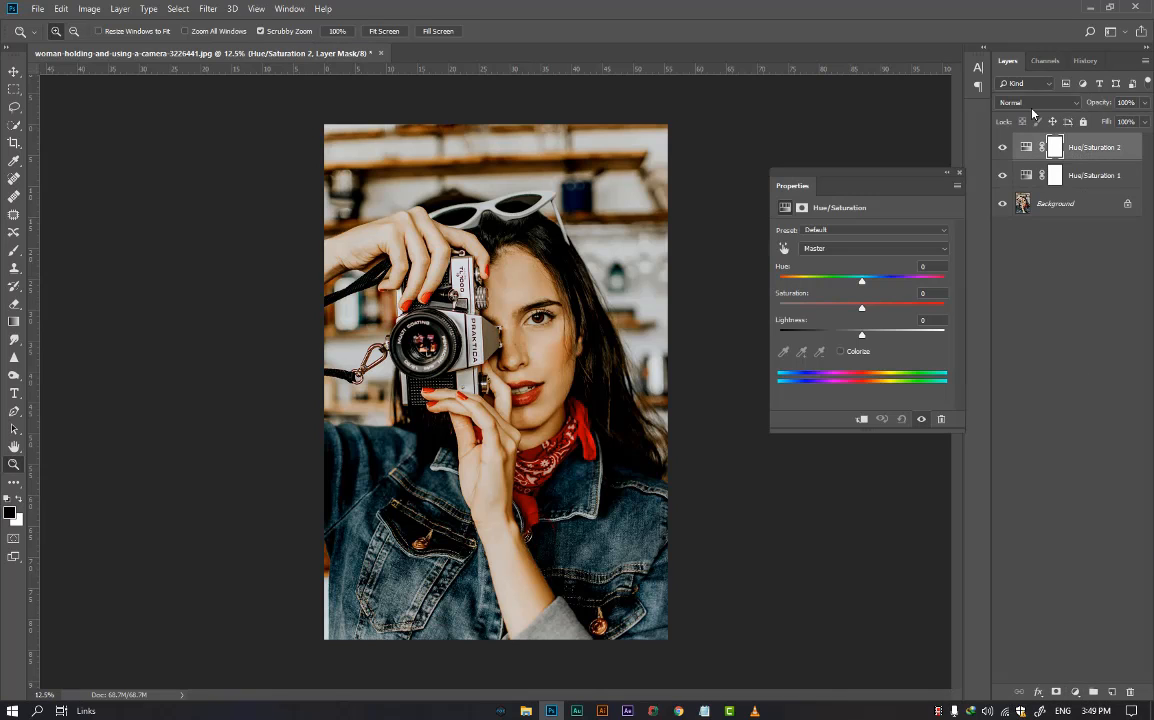
click(1035, 103)
click(1034, 234)
click(959, 173)
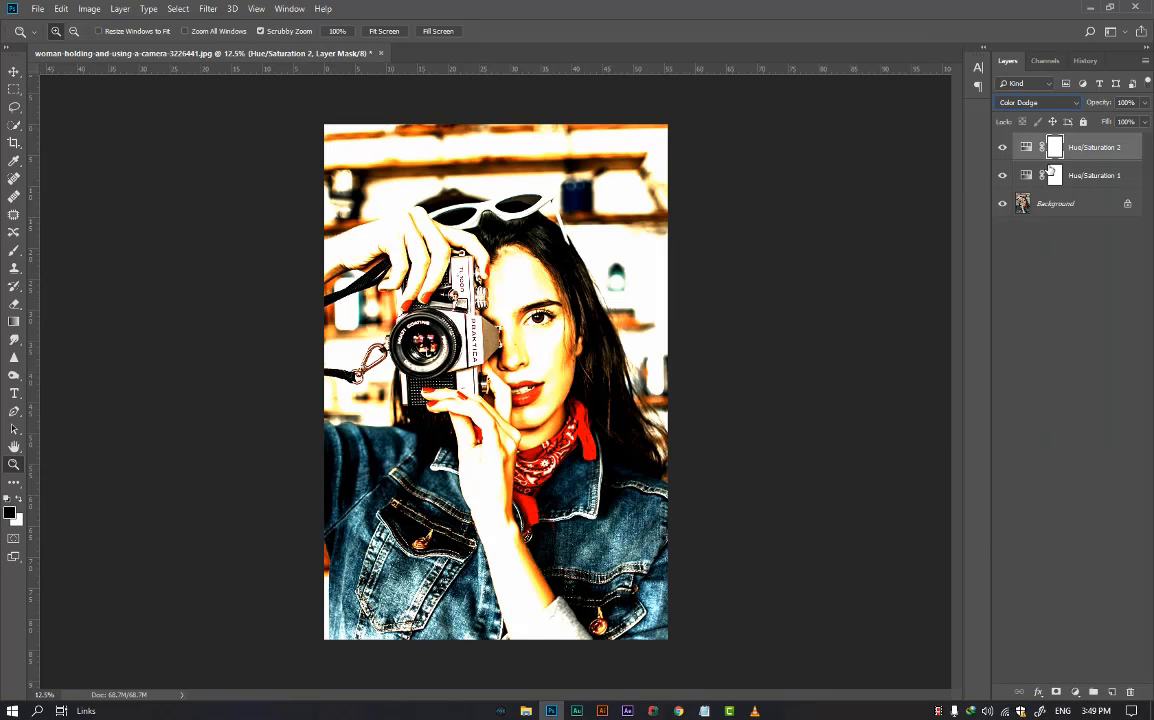
drag(1108, 123, 871, 118)
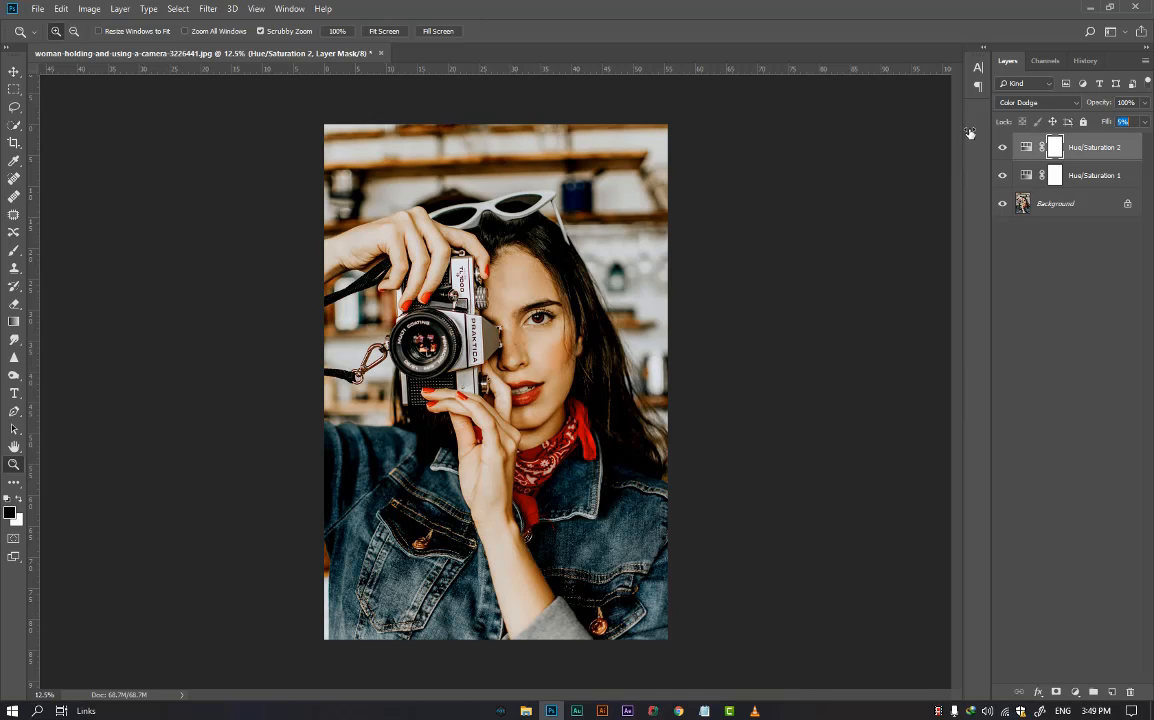
drag(972, 133, 975, 133)
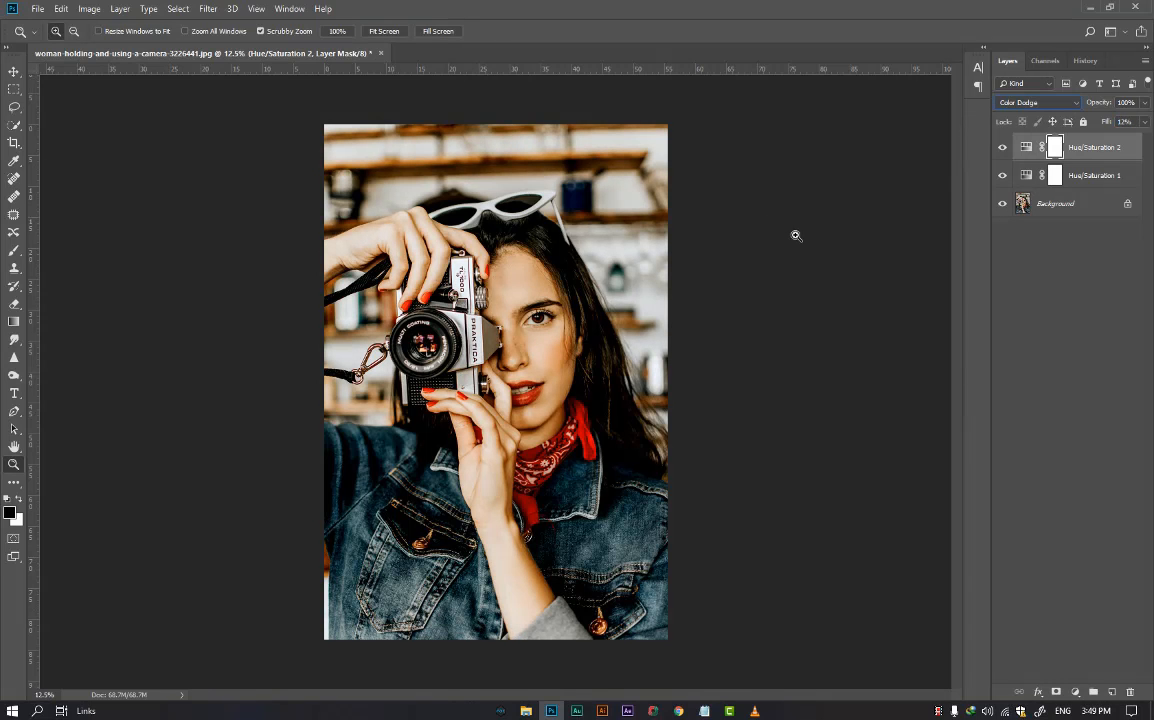
Step: Raise the saturation of Hue/Saturation 2 to its maximum and set the saturation of Hue/Saturation 1 to +100
drag(496, 308, 505, 345)
drag(589, 333, 442, 316)
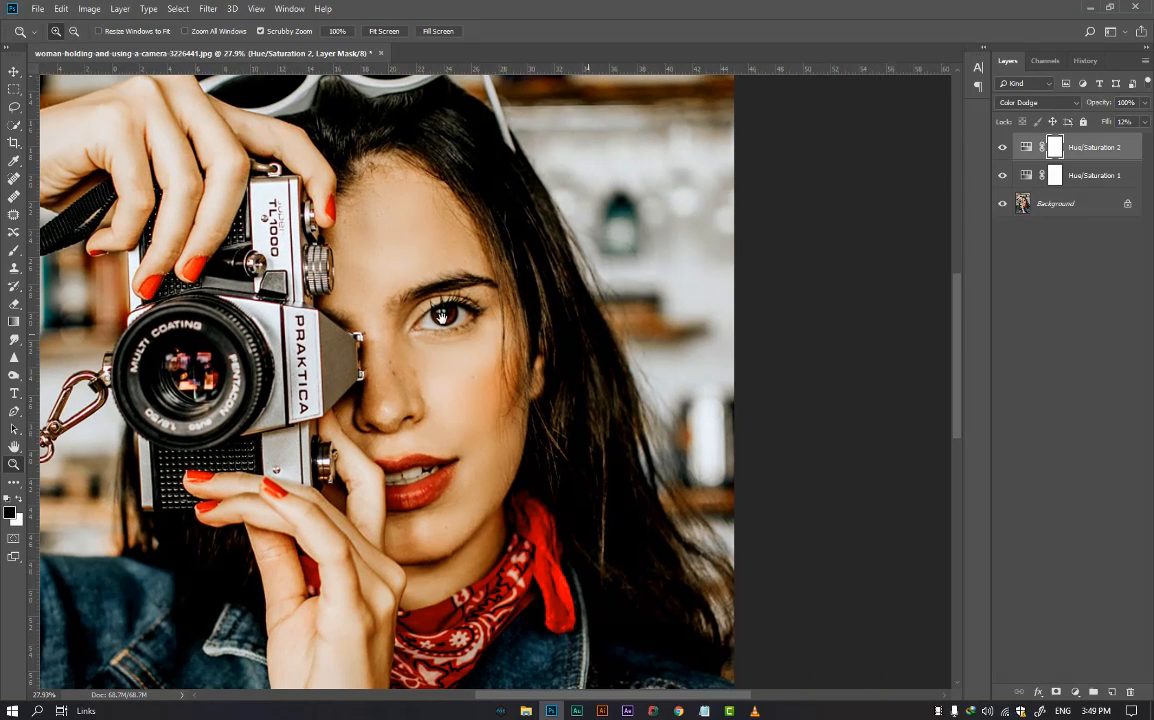
double_click(1010, 150)
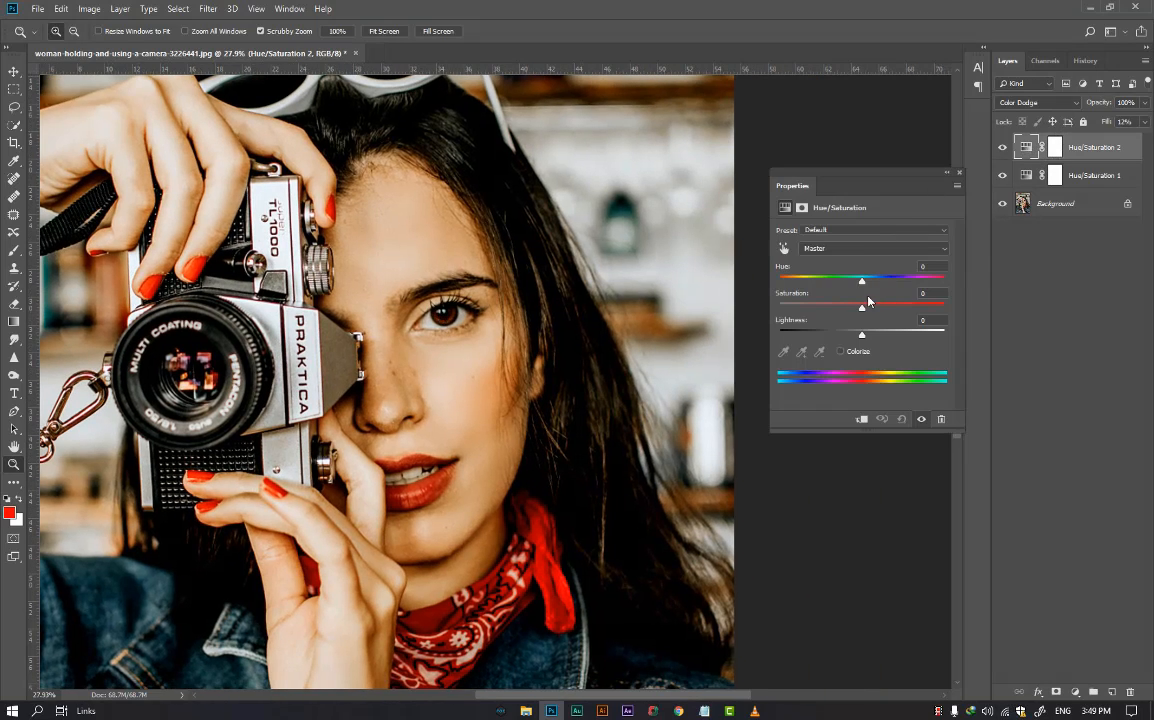
drag(928, 309, 950, 308)
click(1024, 176)
drag(862, 307, 944, 307)
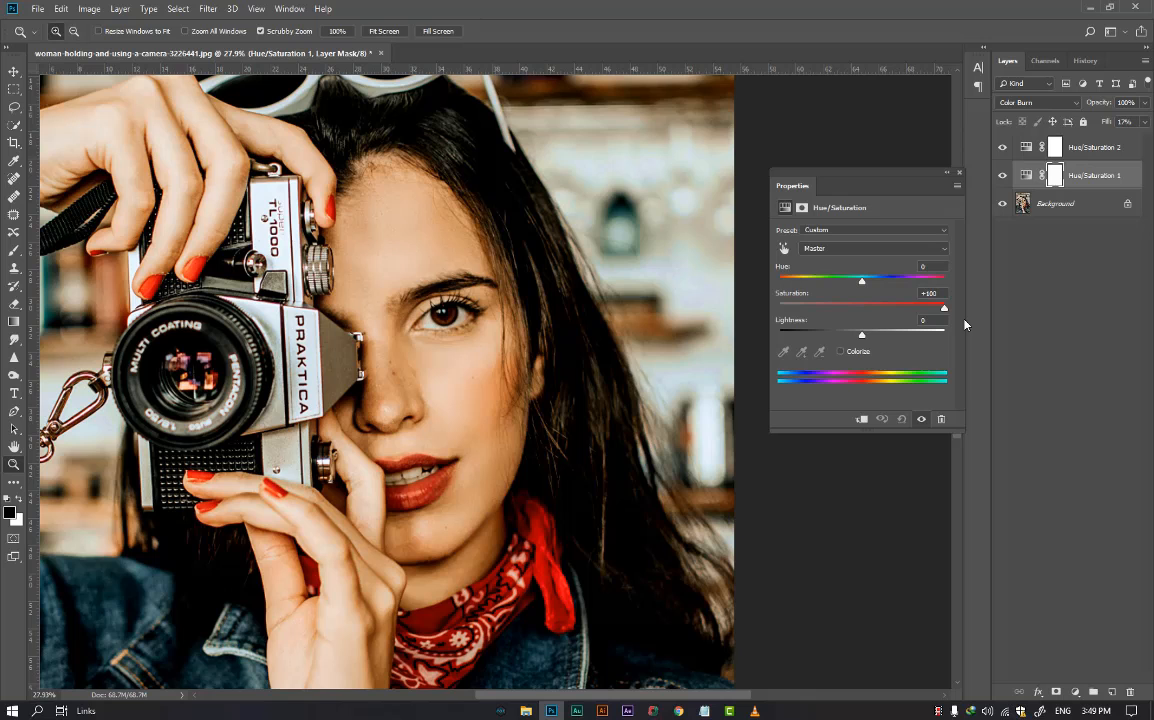
click(958, 174)
Step: Compare the graded photo with the Background layer shown alone, at both full view and close-up magnification
alt+click(559, 256)
alt+click(559, 256)
alt+click(559, 256)
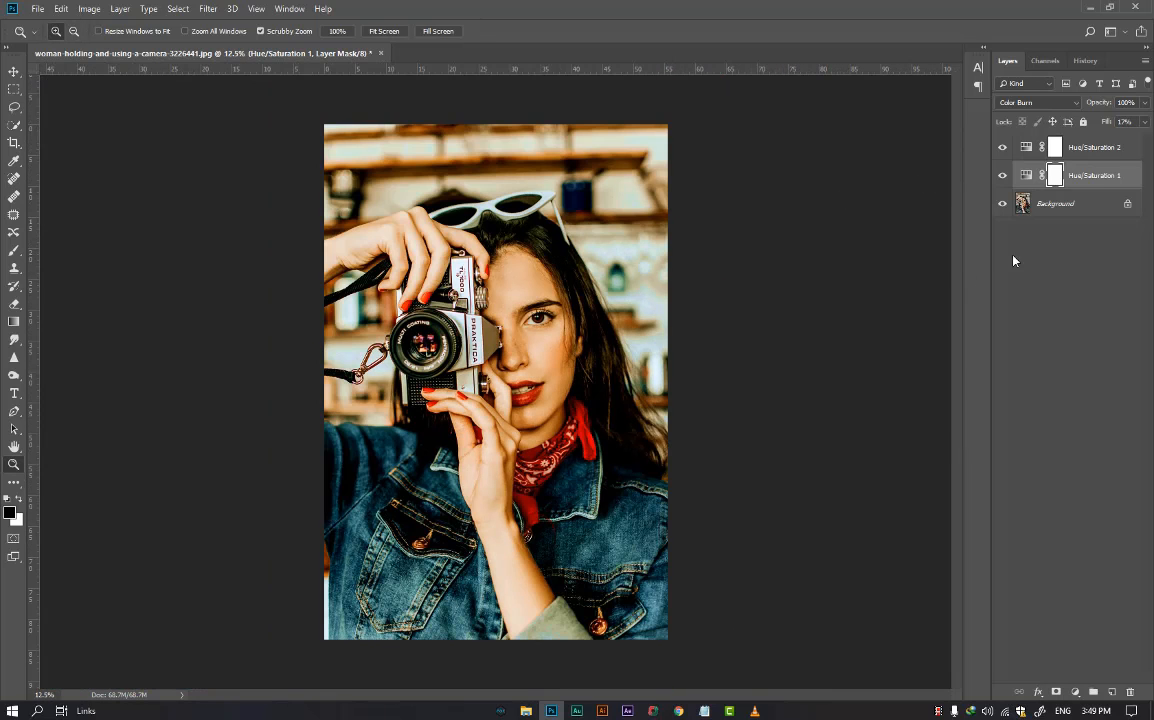
alt+click(1002, 204)
alt+click(1002, 204)
click(483, 297)
click(483, 297)
click(483, 297)
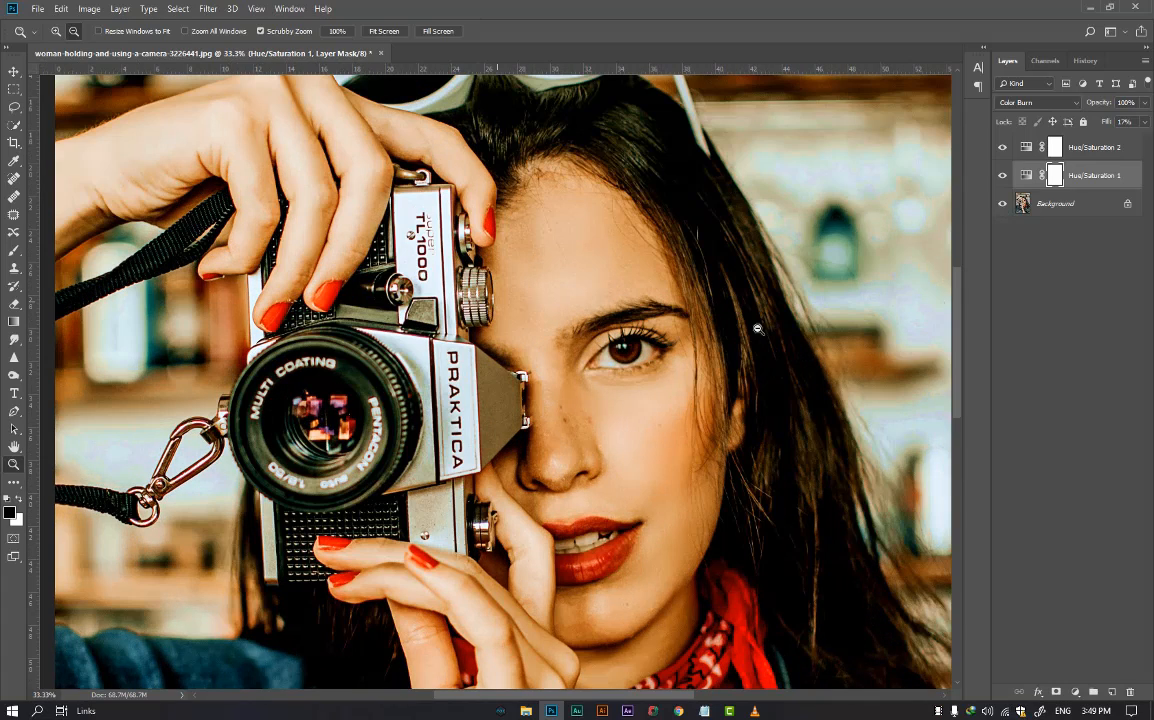
alt+click(1003, 204)
alt+click(1003, 204)
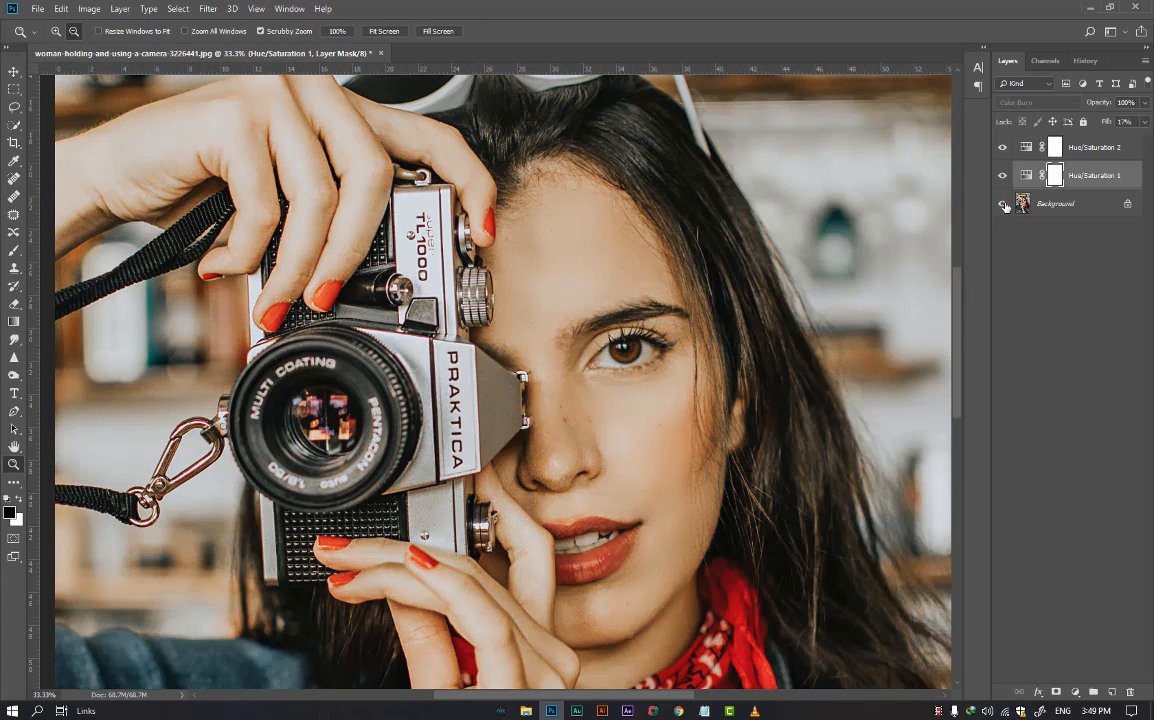
alt+click(594, 365)
alt+click(594, 365)
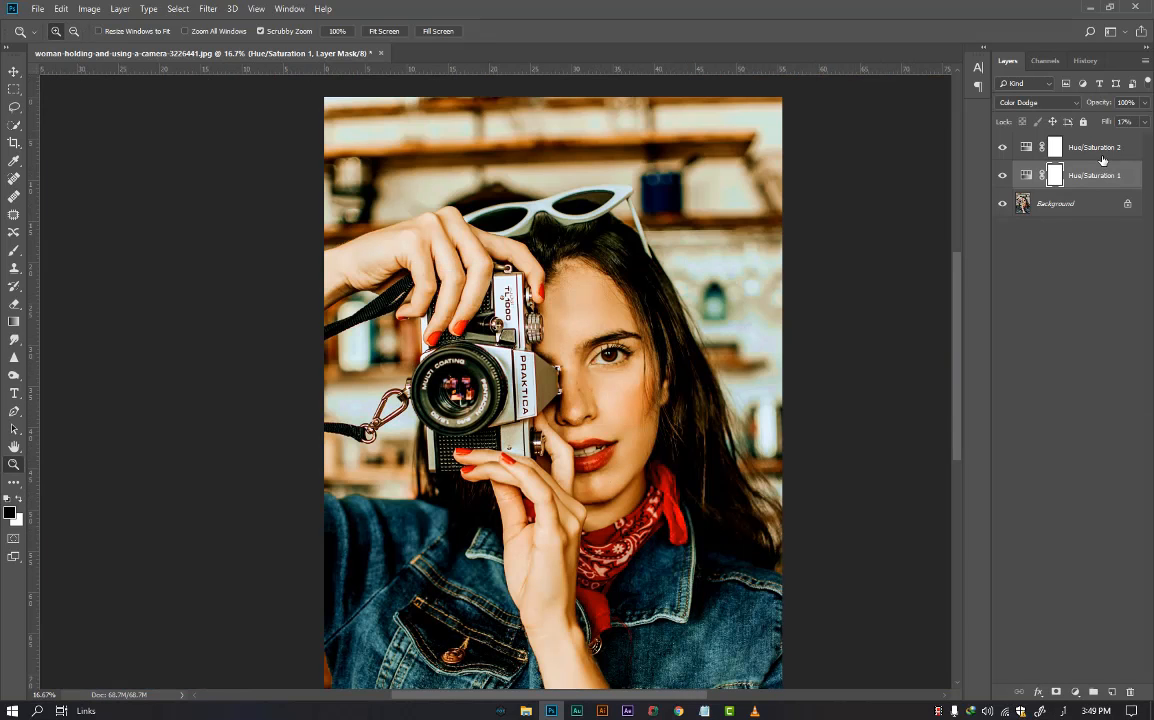
Step: Close the woman-holding-and-using-a-camera photo document without saving its changes
click(1100, 156)
click(380, 52)
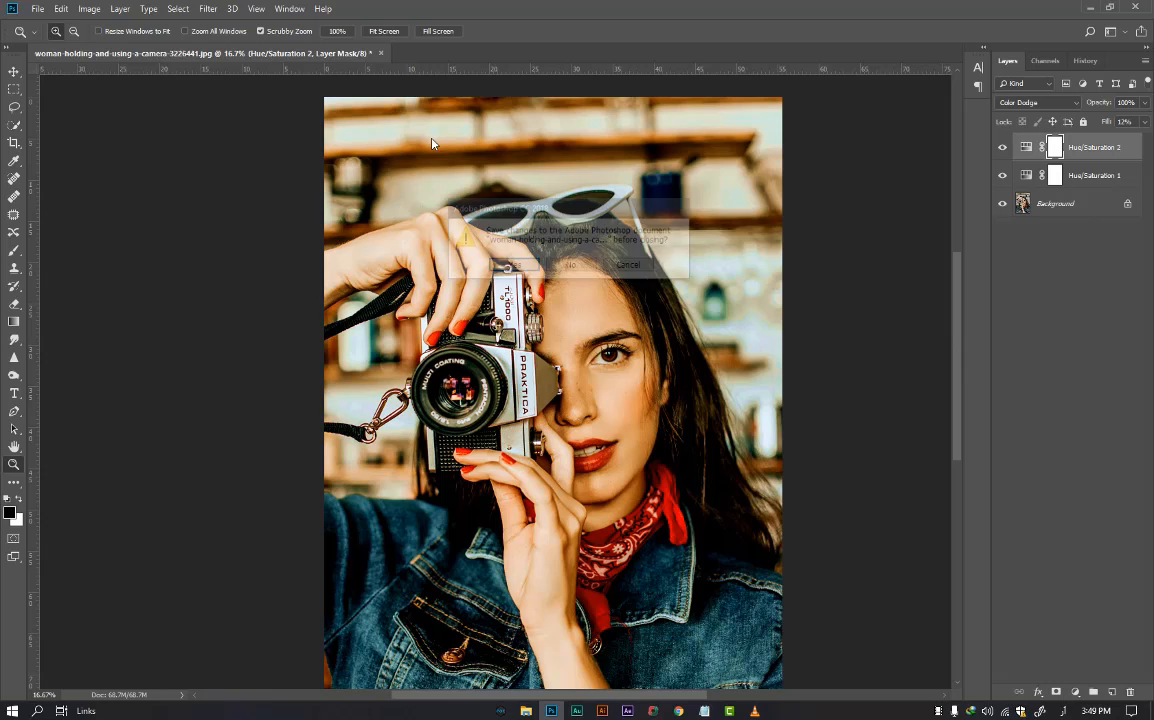
click(580, 266)
Step: Open woman-in-black-halter-top-top-3271384.jpg from the STOCKS folder in Photoshop via File Explorer and unlock its Background layer
click(526, 710)
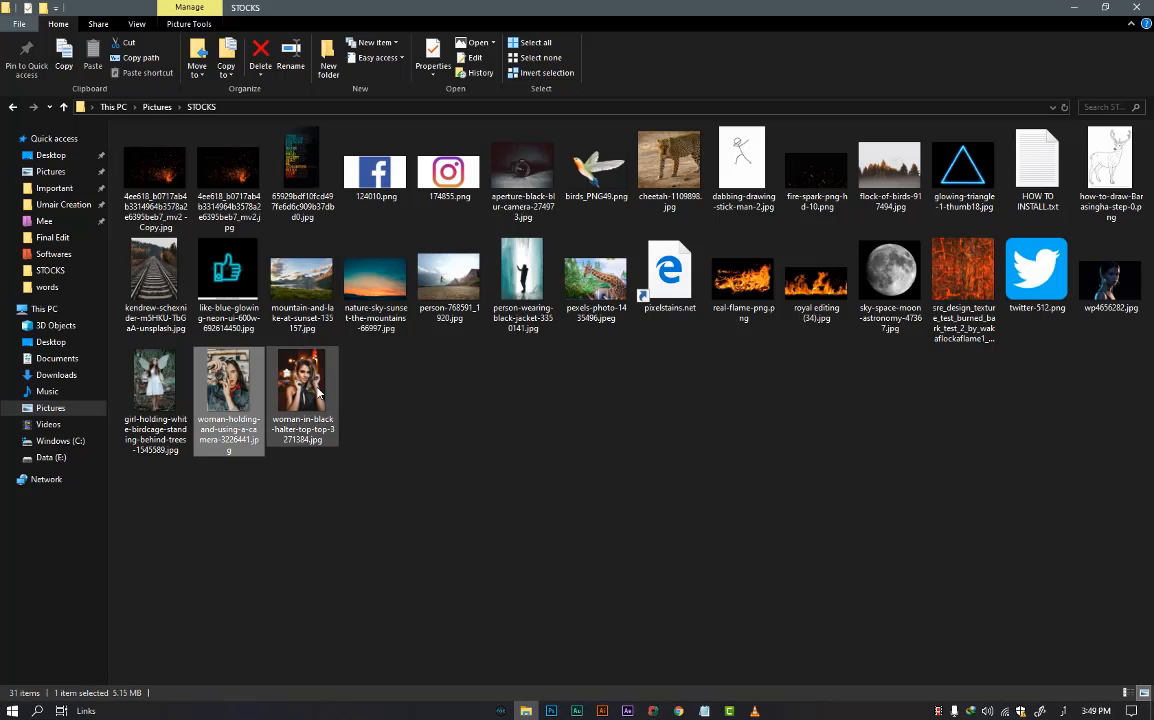
drag(302, 385, 557, 628)
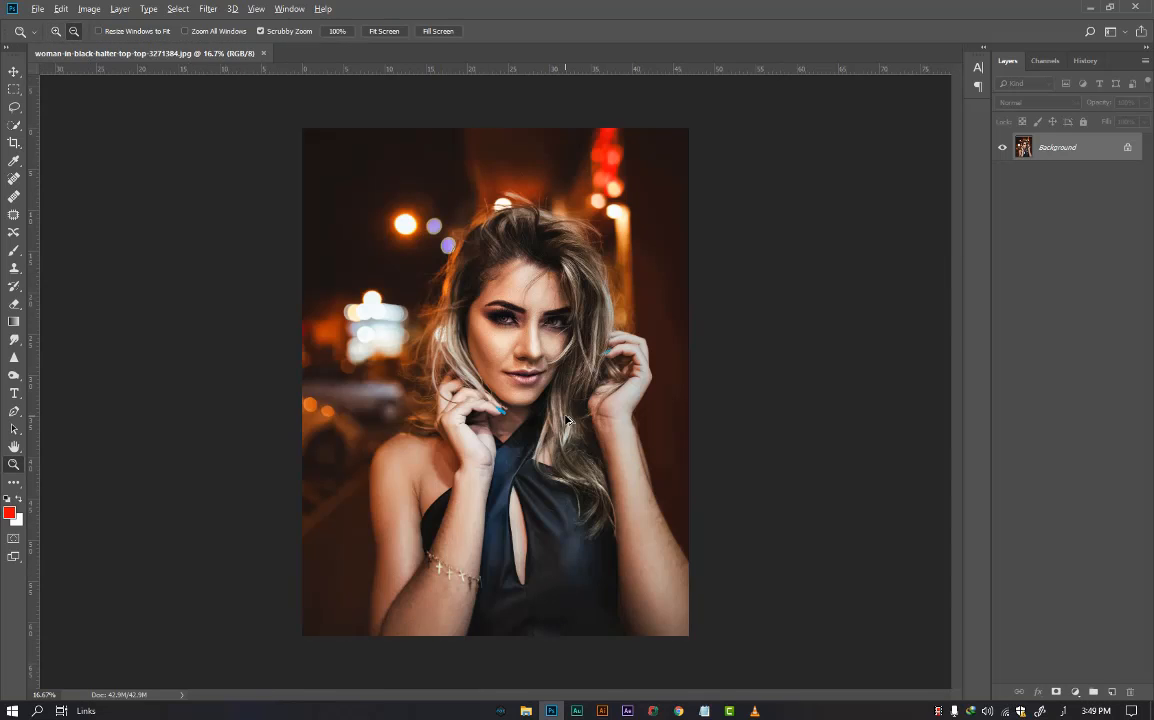
click(1128, 150)
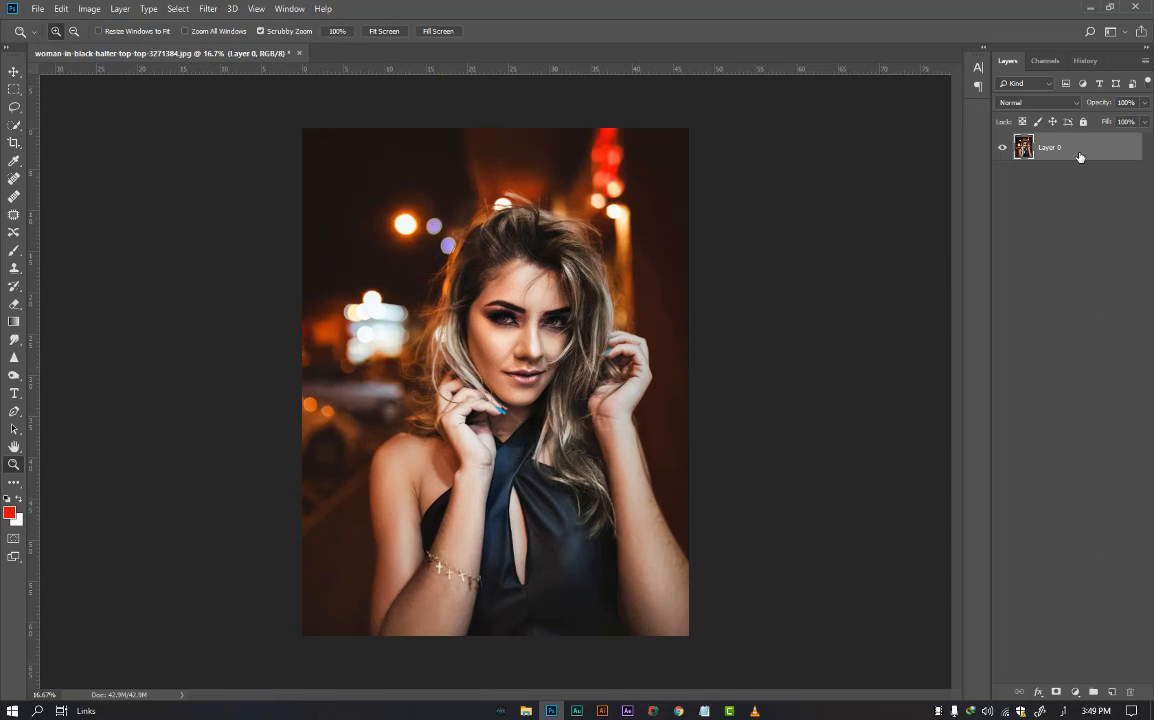
Step: Add a Hue/Saturation adjustment layer above Layer 0 and set its blend mode to Color Burn
click(1075, 692)
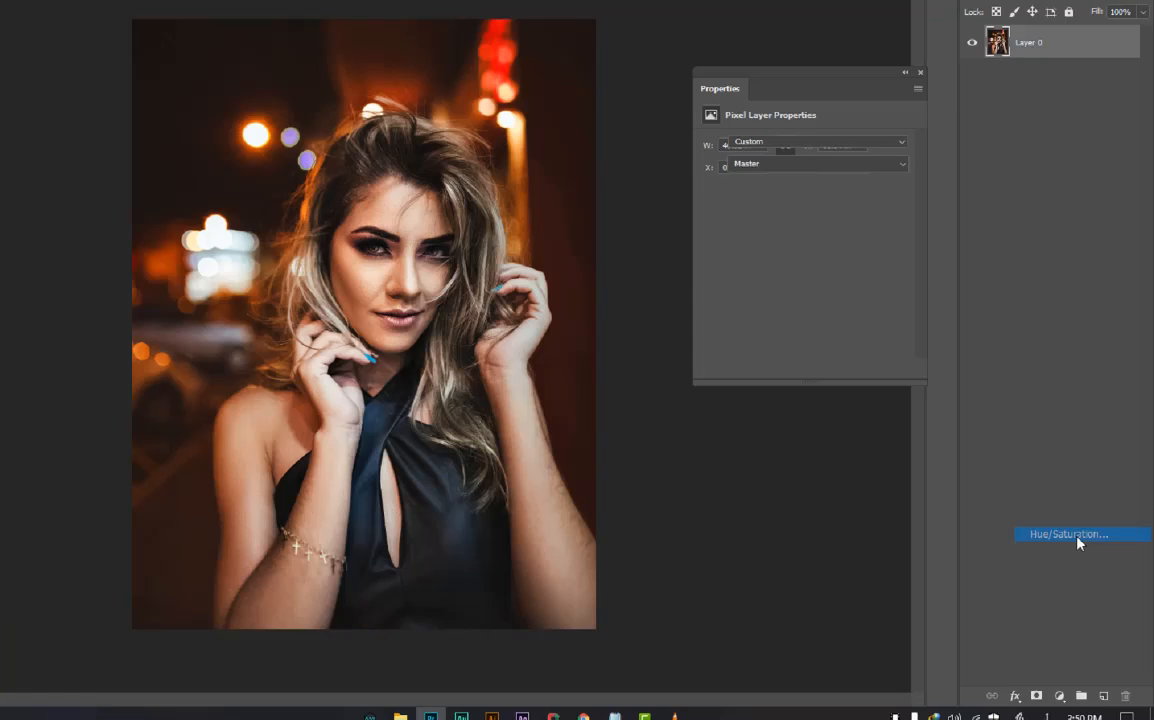
click(942, 329)
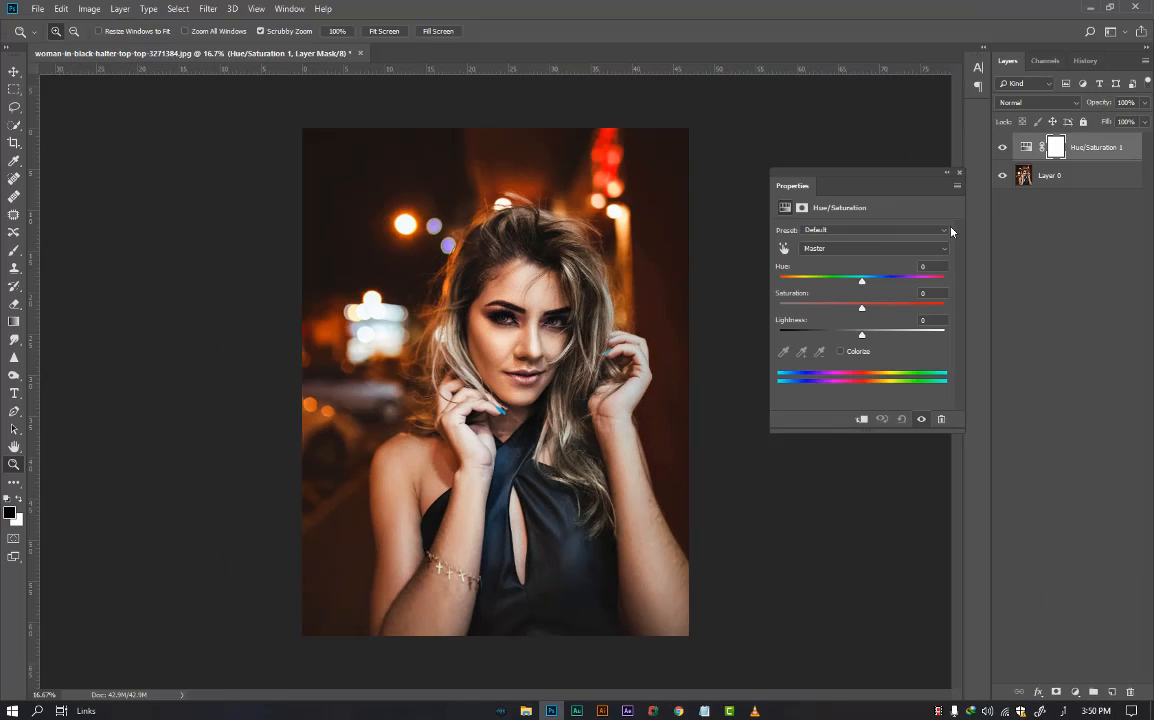
click(1023, 106)
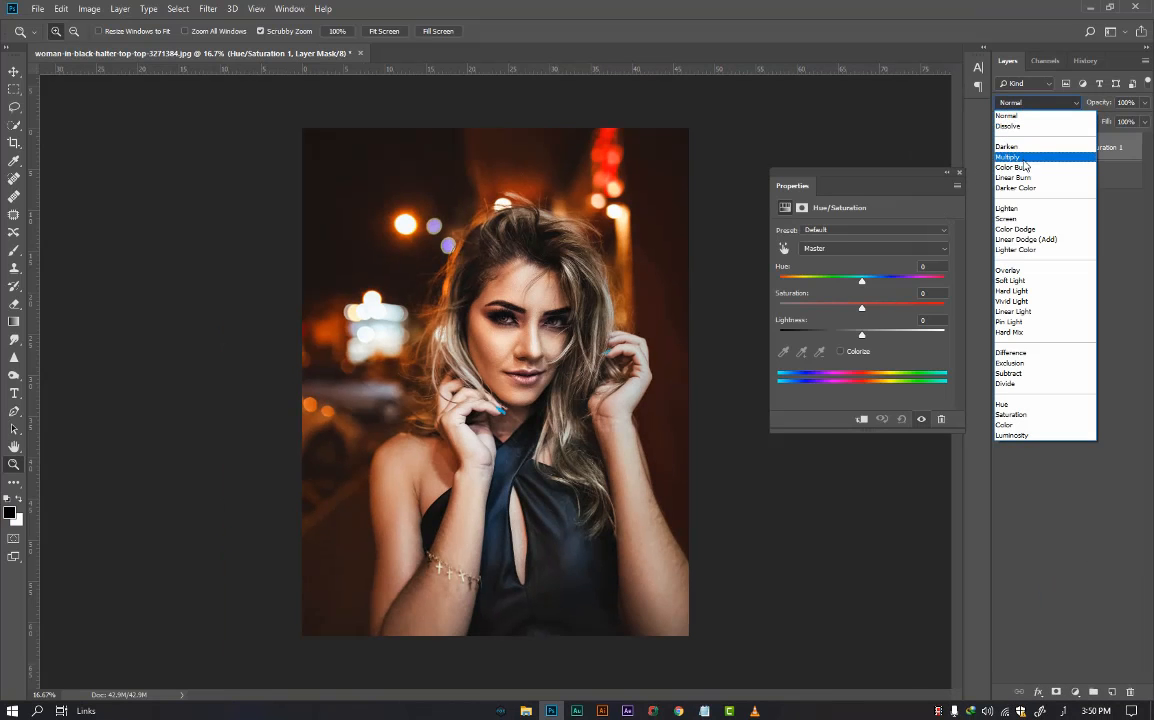
click(1012, 166)
click(959, 172)
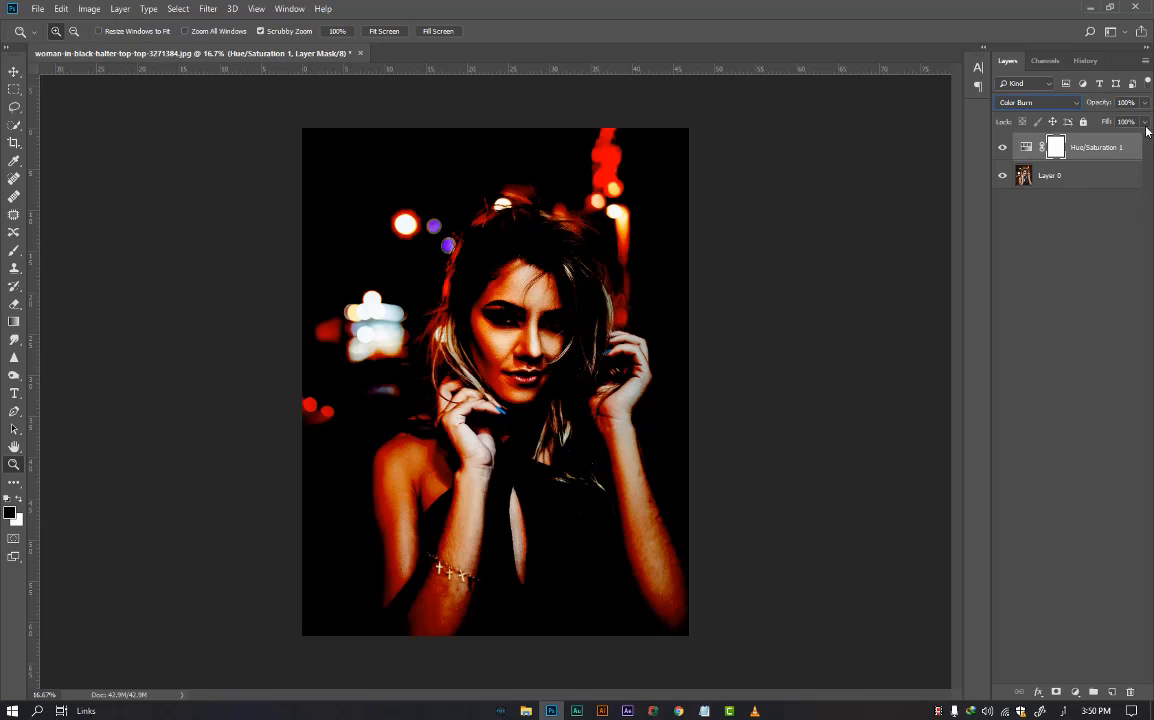
Step: Set the fill of the Color Burn Hue/Saturation layer to 13%
click(1144, 121)
drag(1141, 137, 1097, 141)
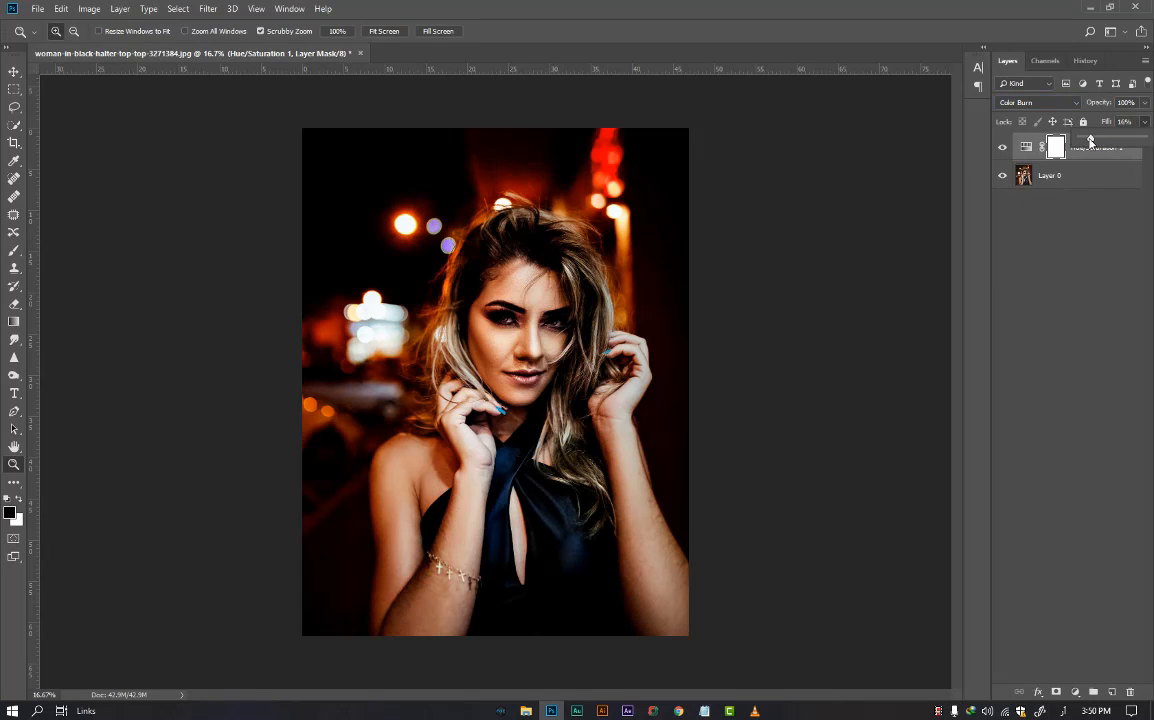
drag(1090, 141, 1089, 141)
click(1021, 397)
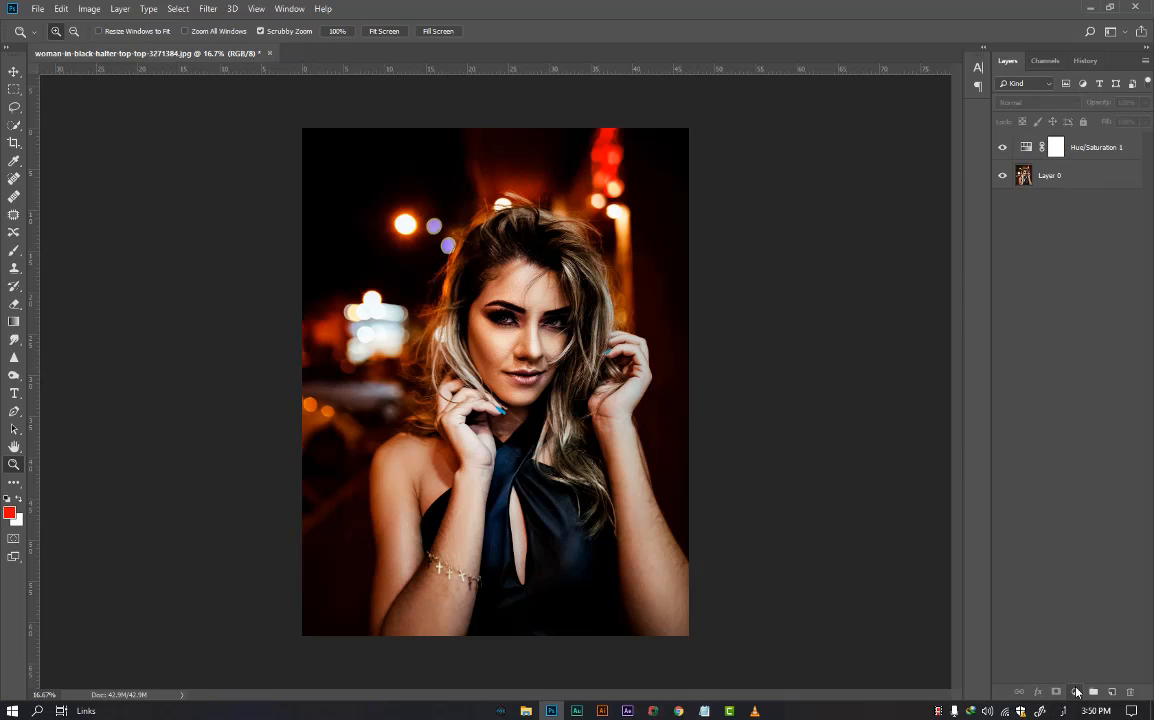
Step: Add a second Hue/Saturation adjustment layer on top, using the Color Dodge blend mode at 7% fill
click(1075, 693)
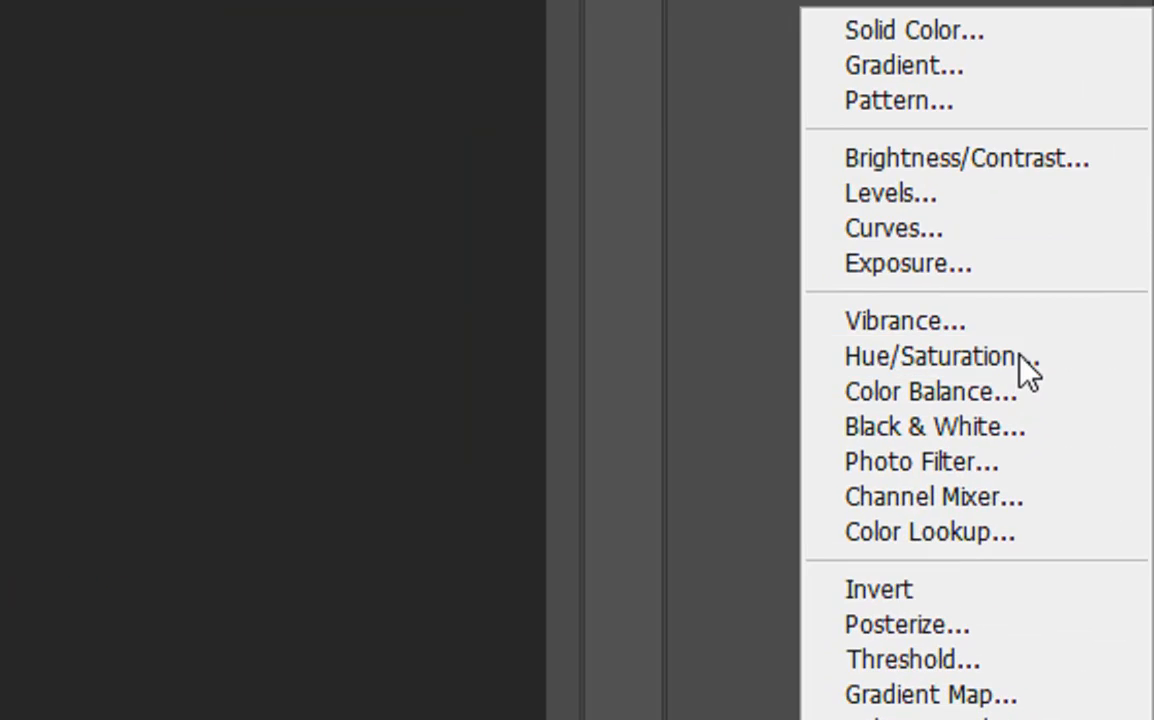
click(1022, 358)
click(1035, 102)
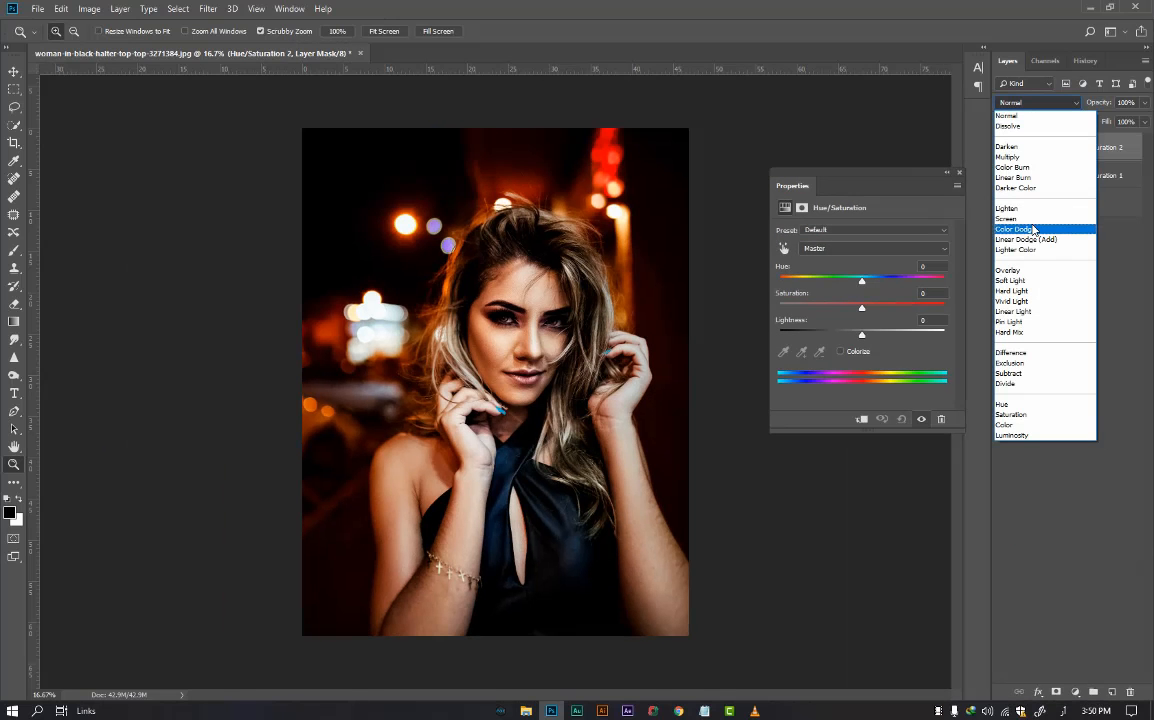
click(1033, 230)
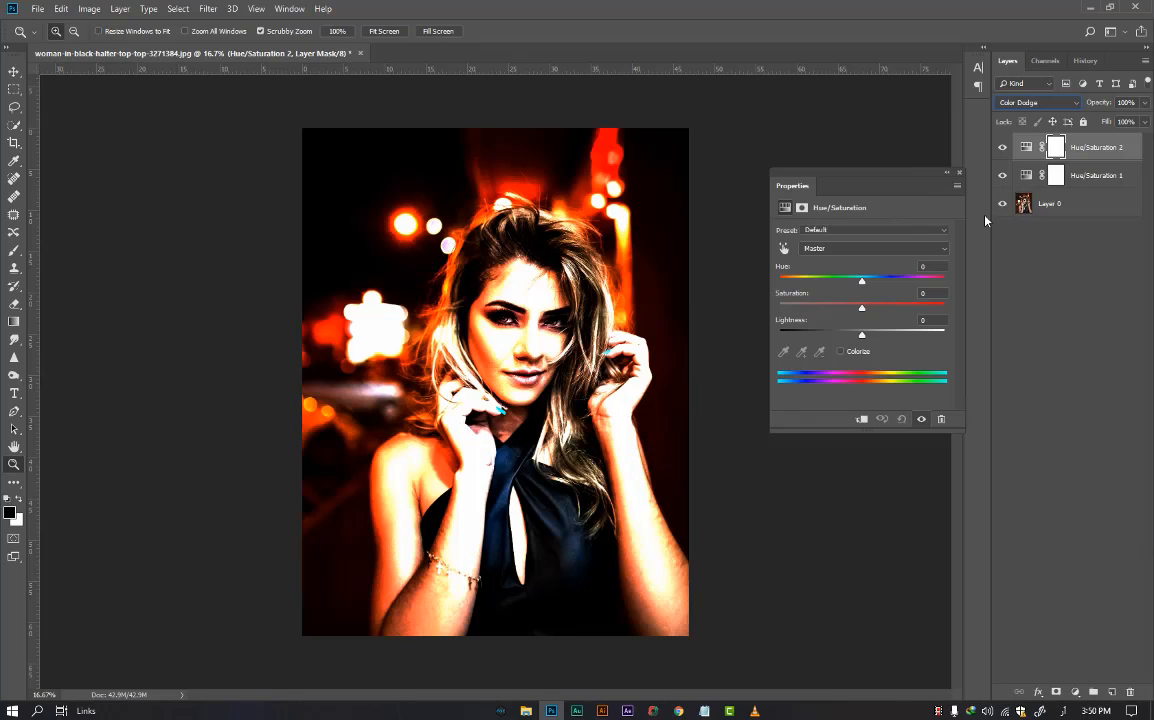
click(957, 176)
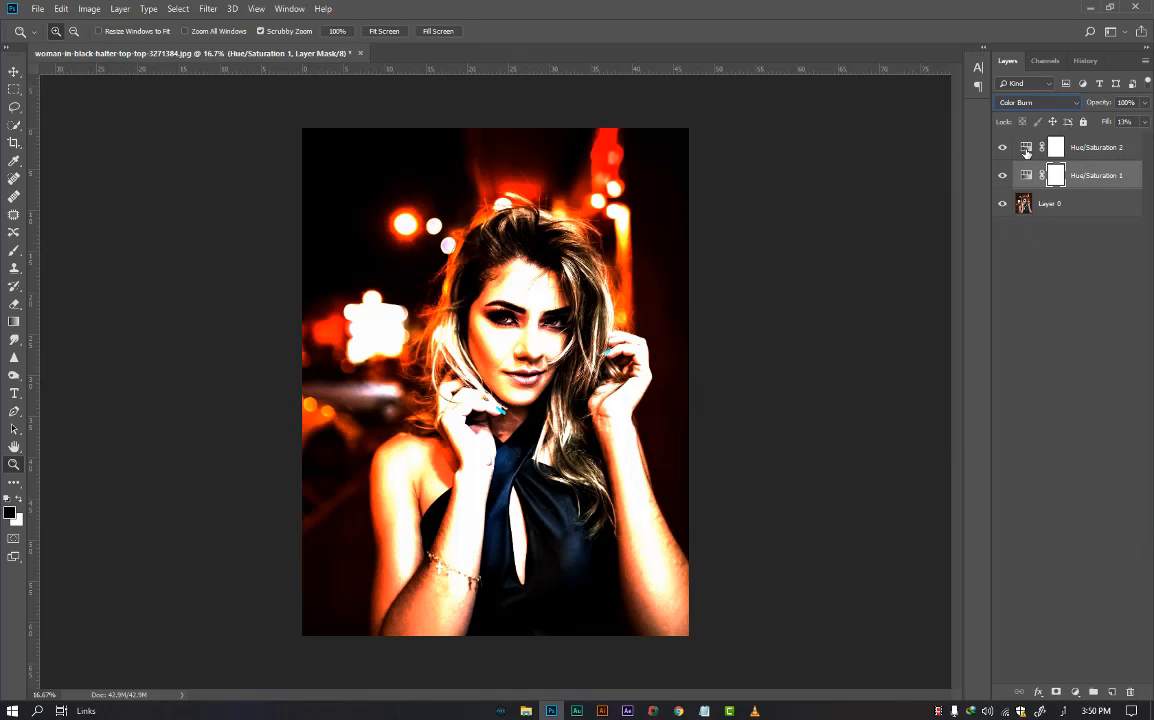
drag(1107, 121, 1033, 127)
click(1022, 147)
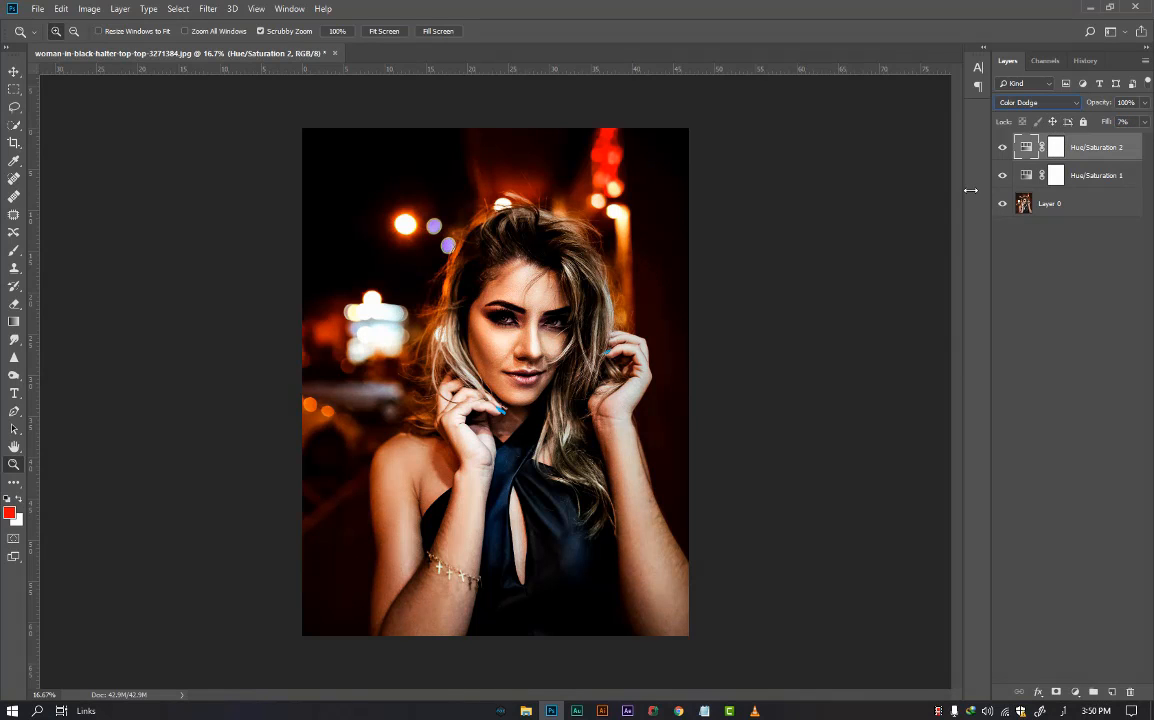
Step: Review the adjustment settings of both Hue/Saturation layers, selecting the Color Burn one, and close their properties
double_click(1025, 146)
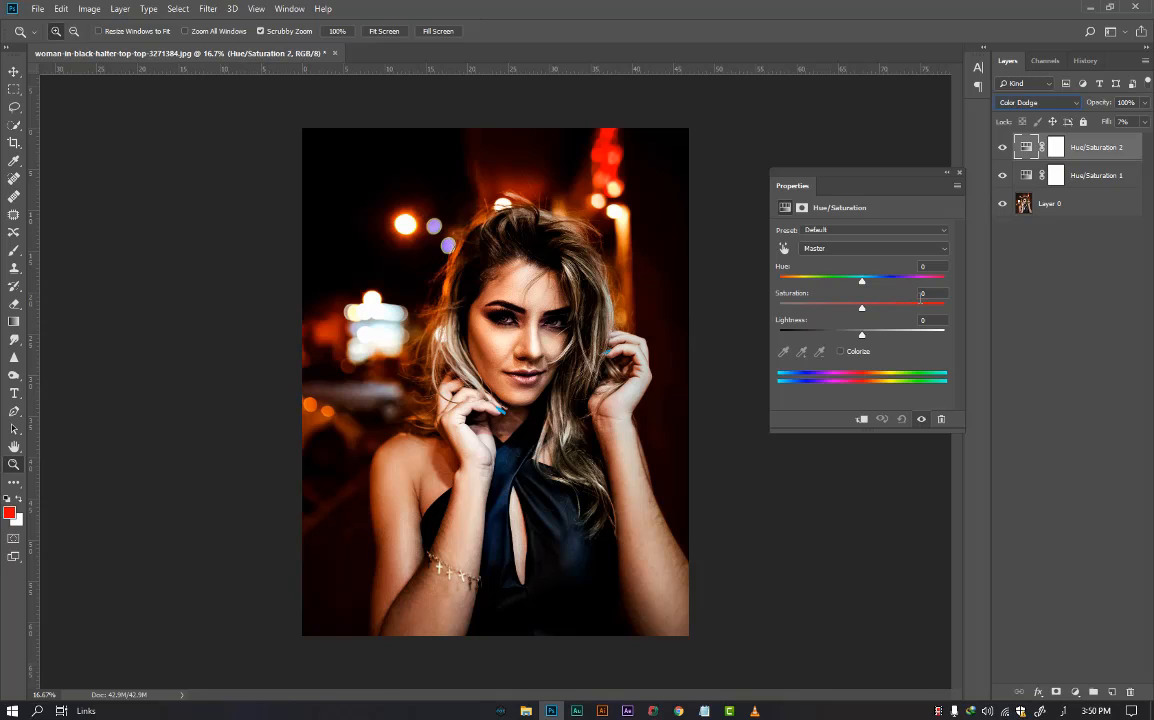
click(1056, 175)
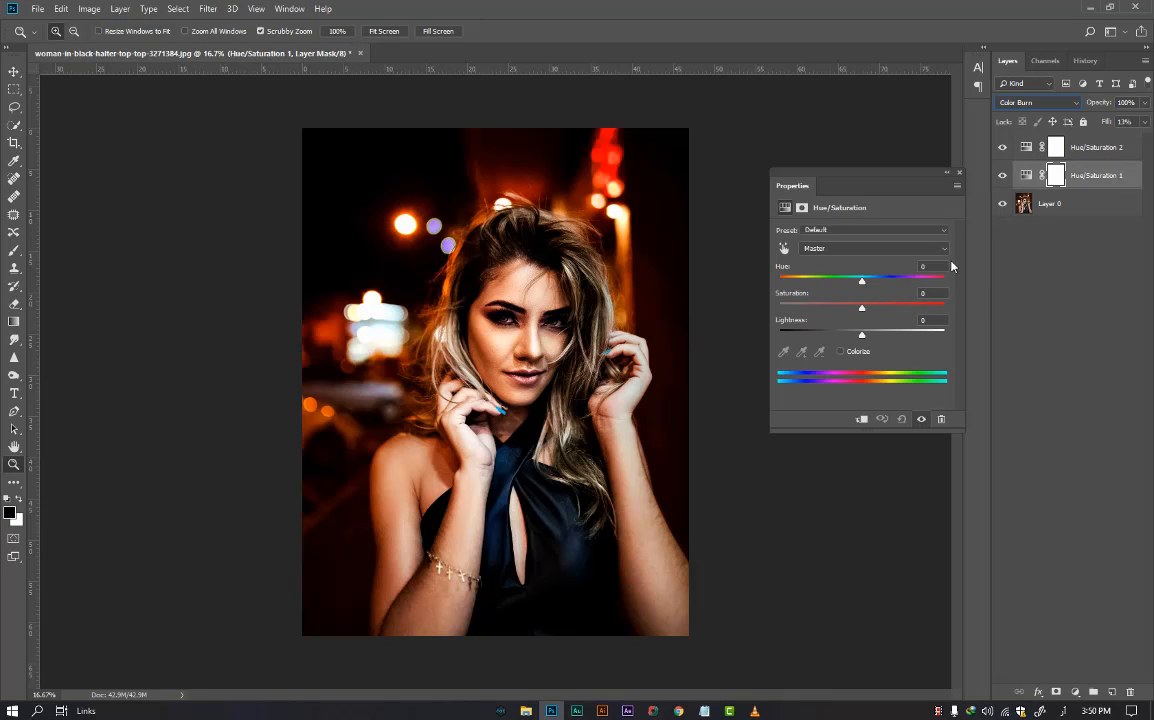
click(958, 173)
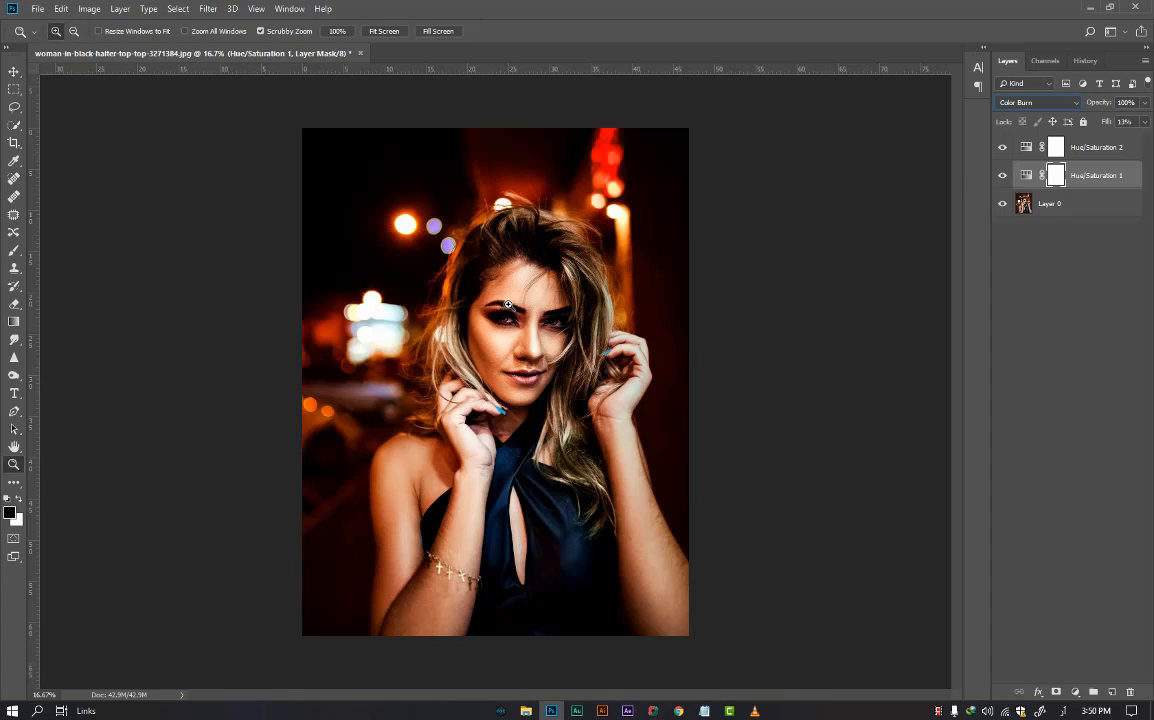
Step: Compare the woman's face with and without the two Hue/Saturation adjustments by temporarily showing only Layer 0
drag(540, 303, 602, 354)
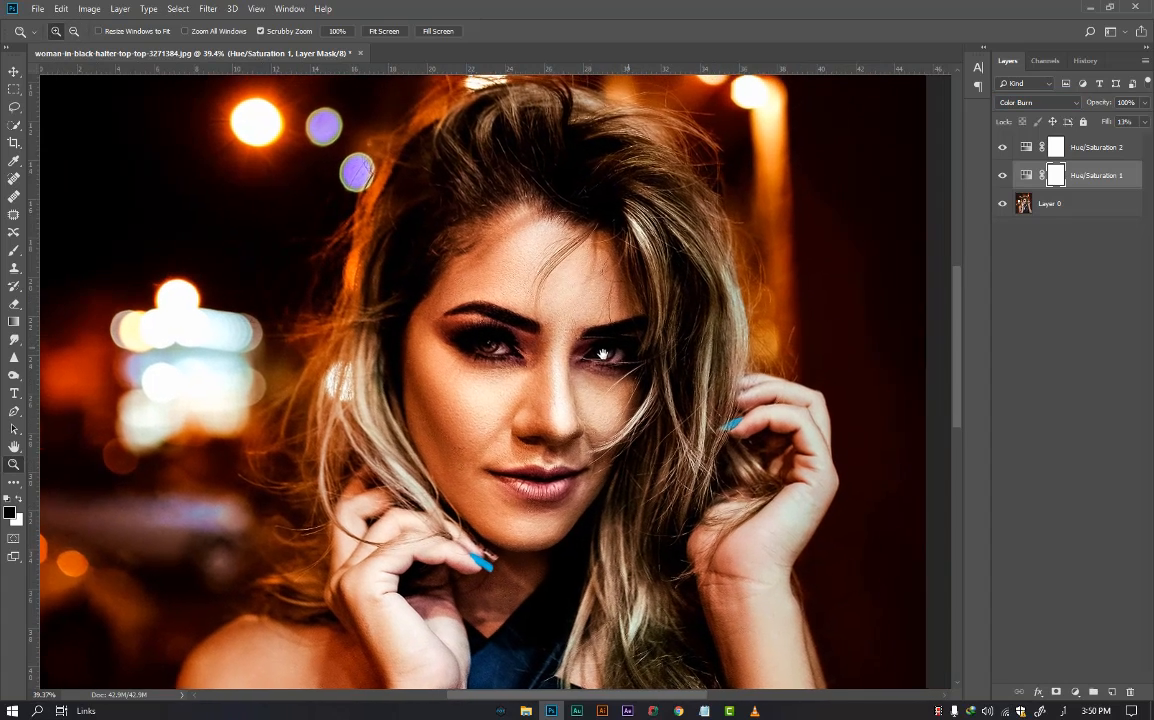
drag(575, 358, 705, 290)
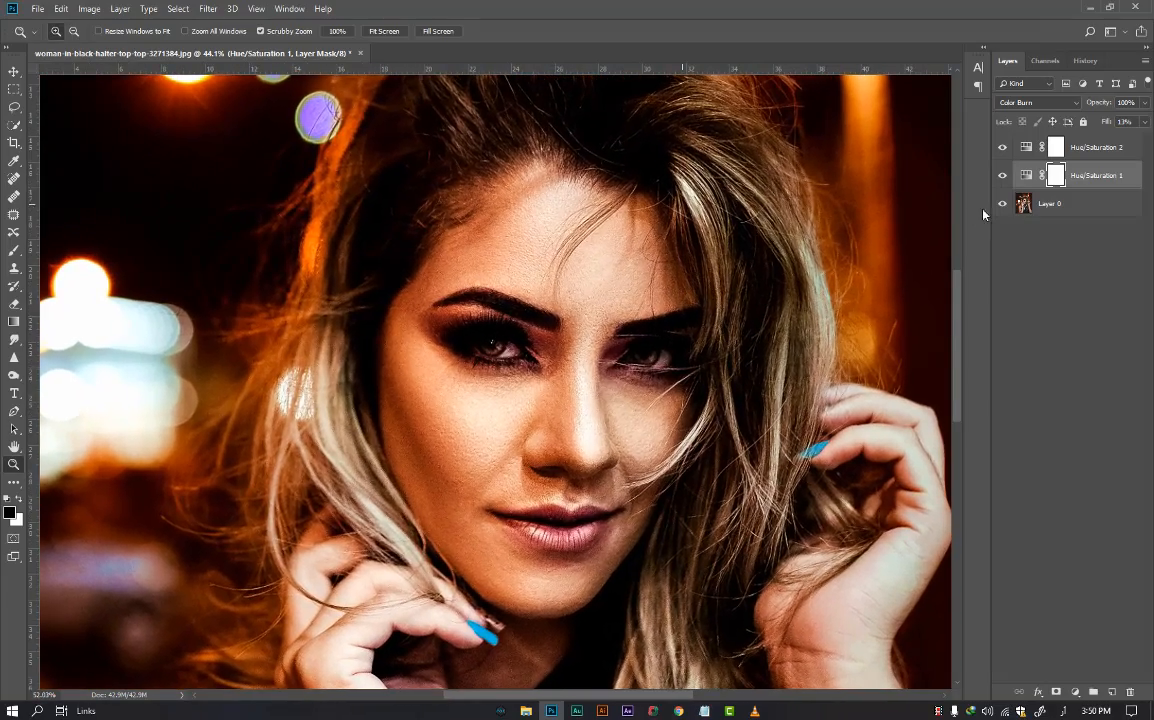
alt+click(1002, 204)
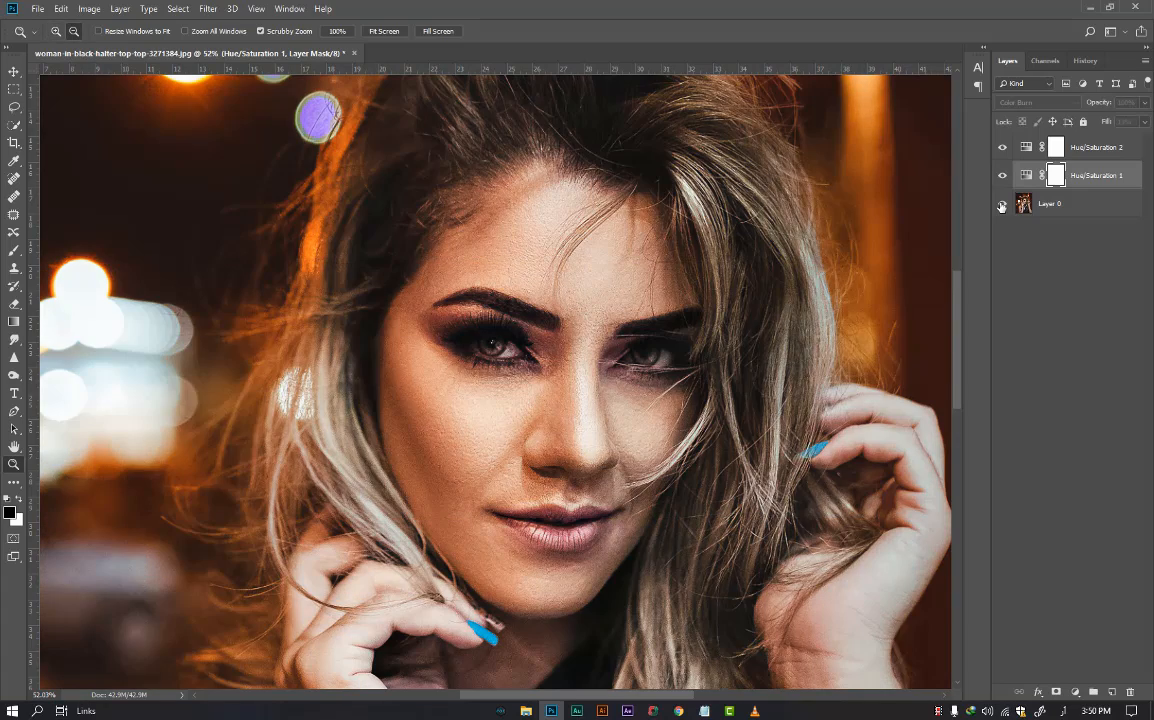
alt+click(1002, 204)
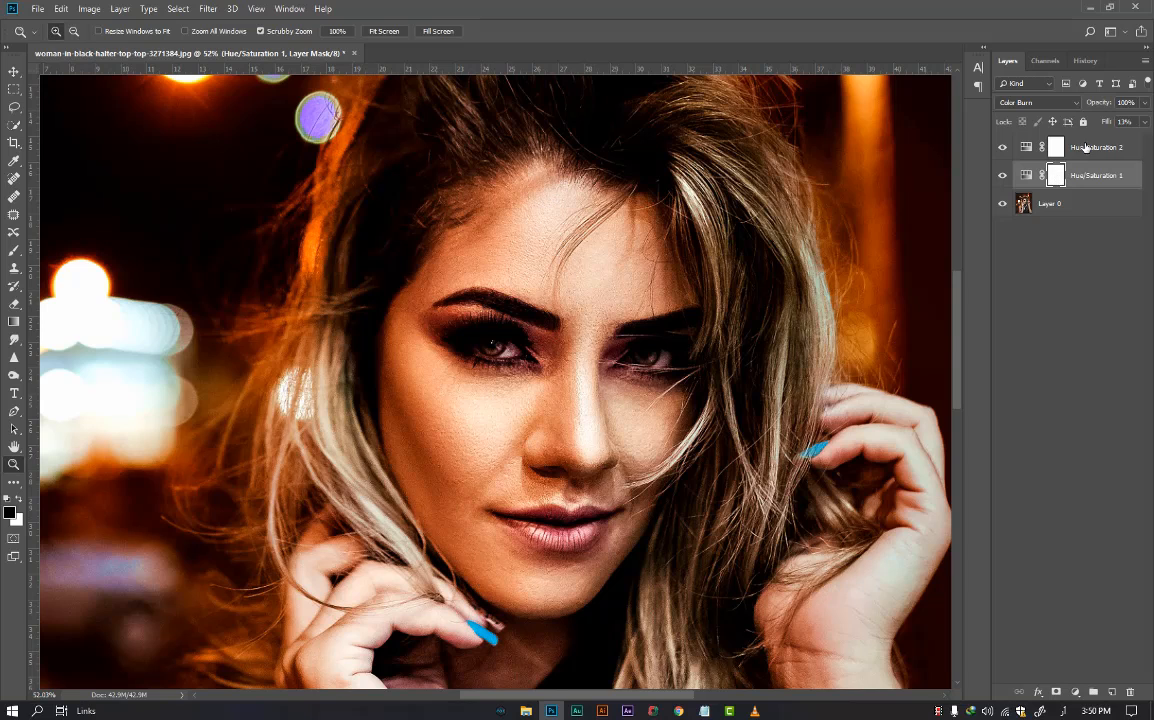
Step: Lower the fill of the Color Burn Hue/Saturation layer to 9%
drag(1106, 122, 1100, 122)
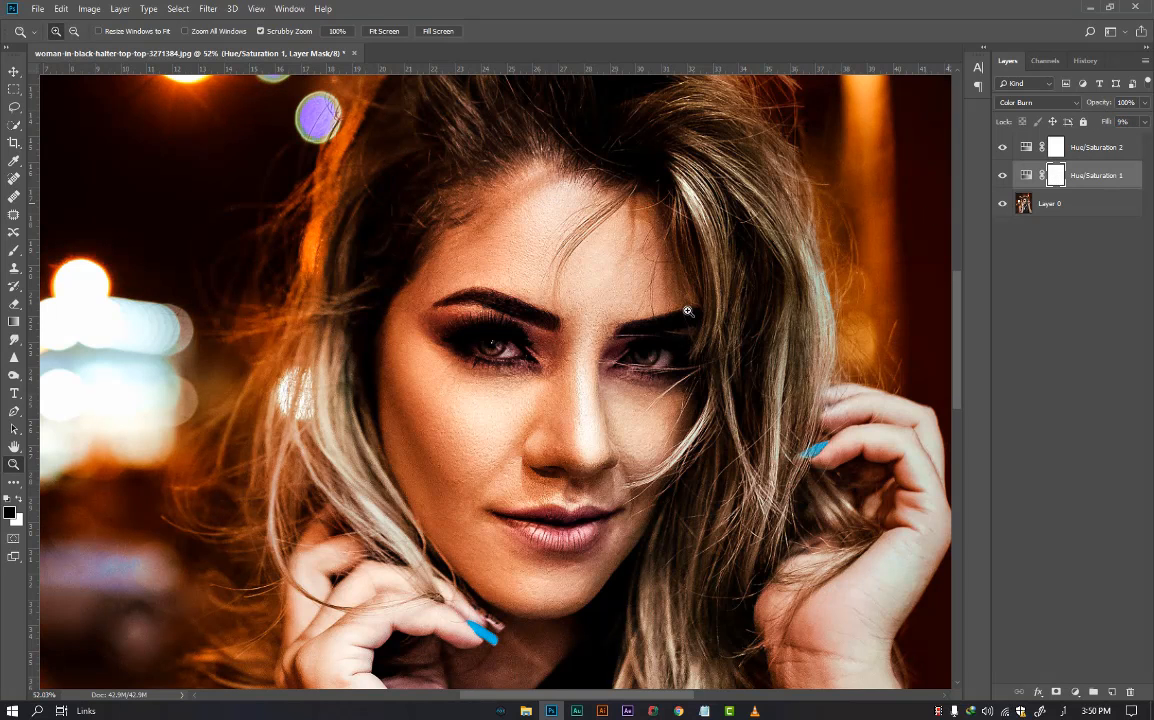
scroll(664, 320, down, 1)
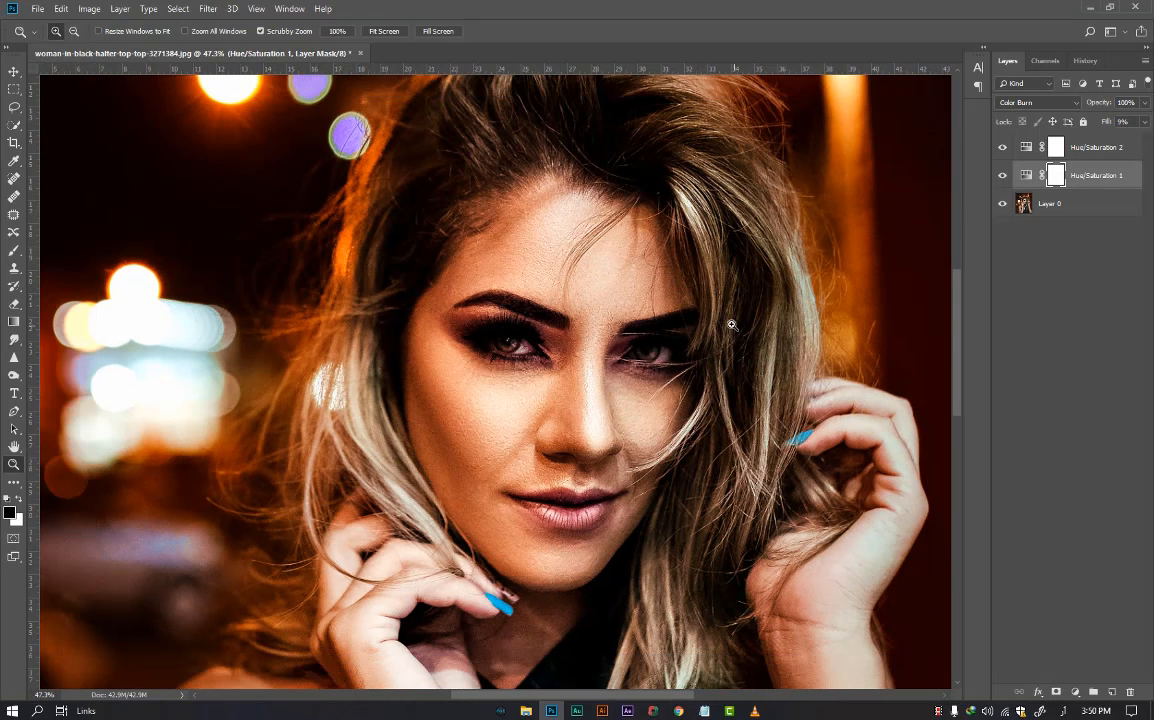
key(alt+shift)
scroll(751, 332, down, 5)
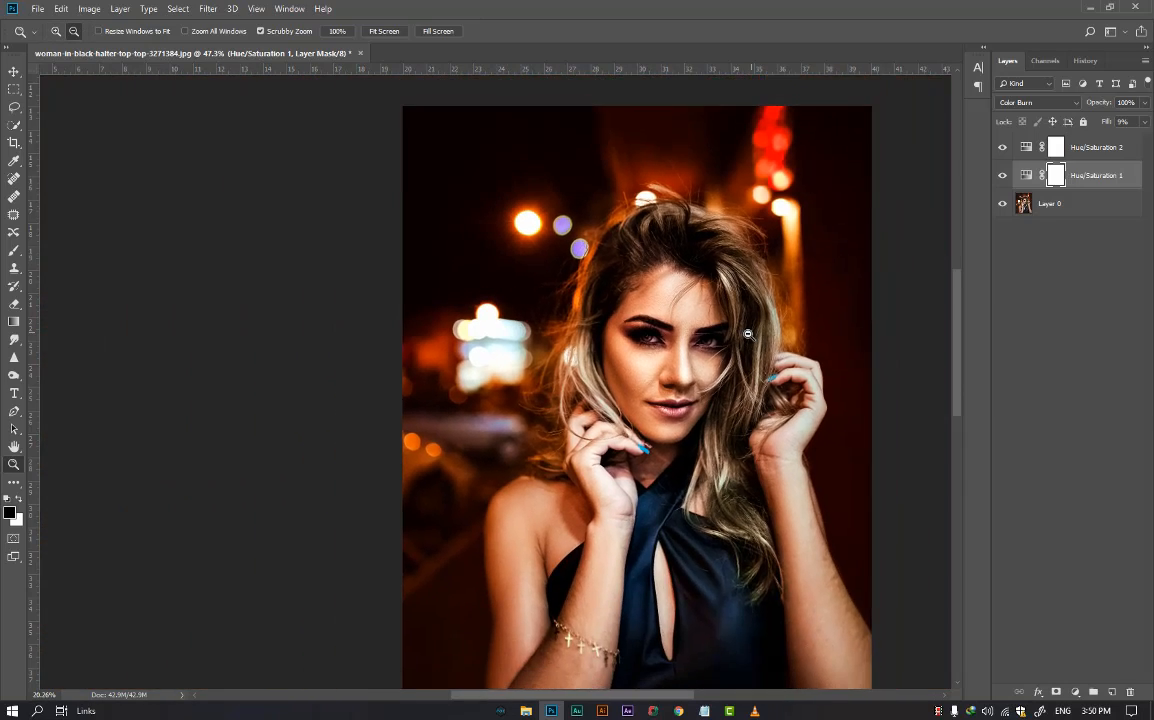